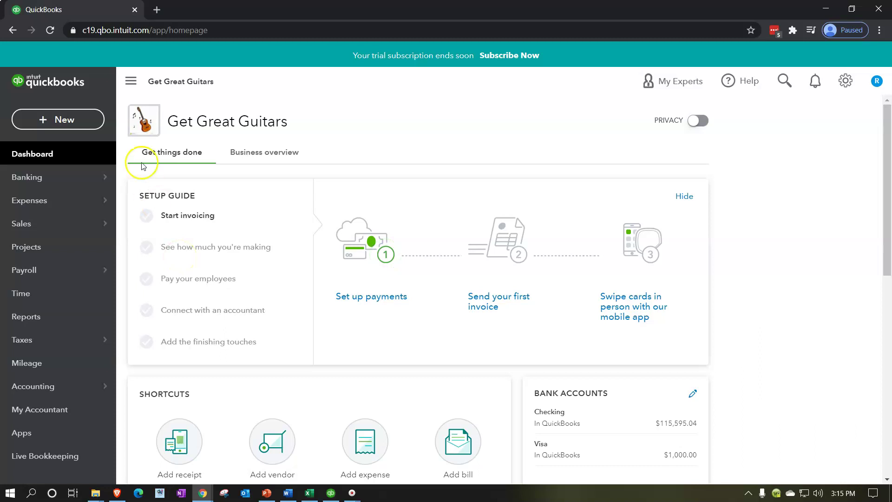
# Duplicate the Get Great Guitars browser tab and open the Reports page in the copy
pyautogui.click(93, 11)
pyautogui.rightClick(93, 11)
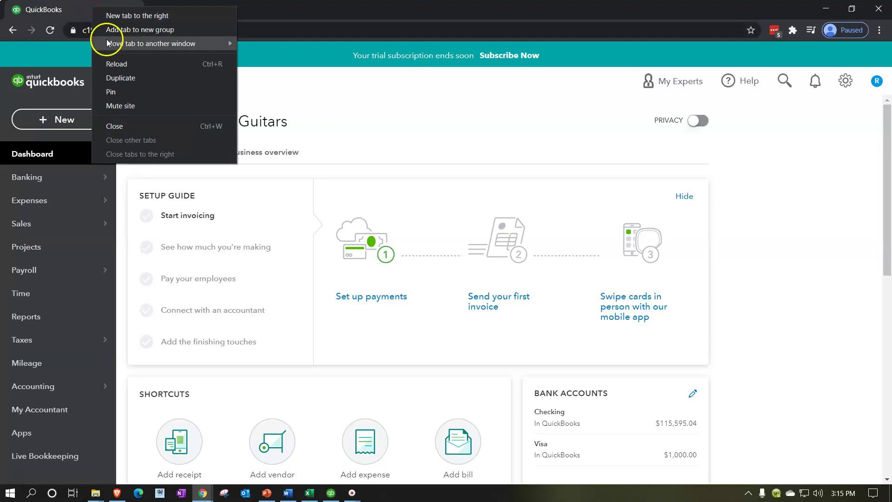
pyautogui.click(123, 77)
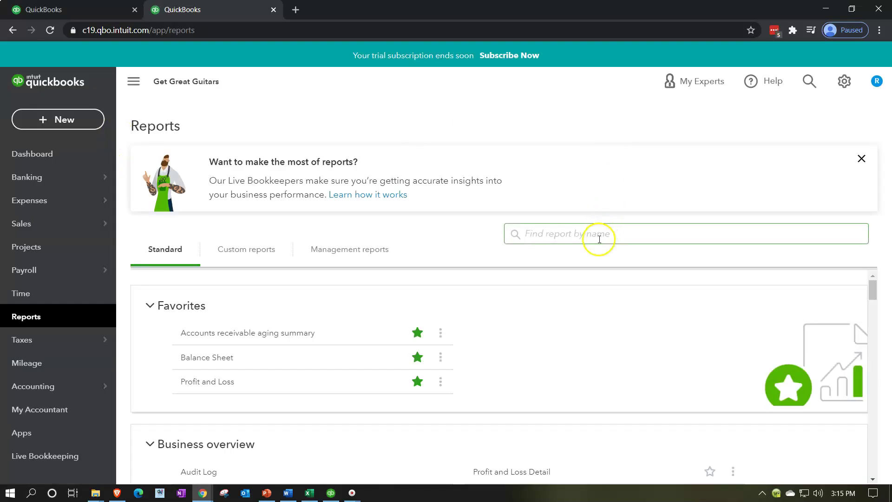
# Find the Trial Balance report by name and open it
pyautogui.click(598, 237)
pyautogui.write('trai')
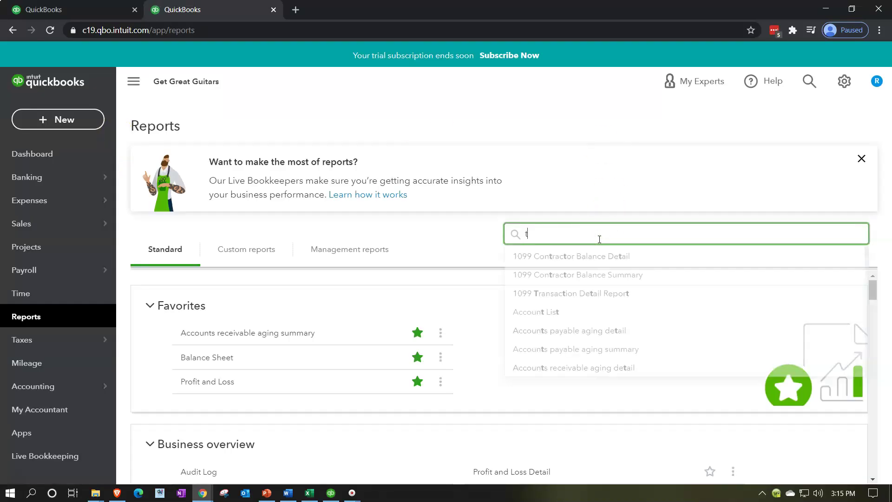
pyautogui.press('BackSpace')
pyautogui.press('BackSpace')
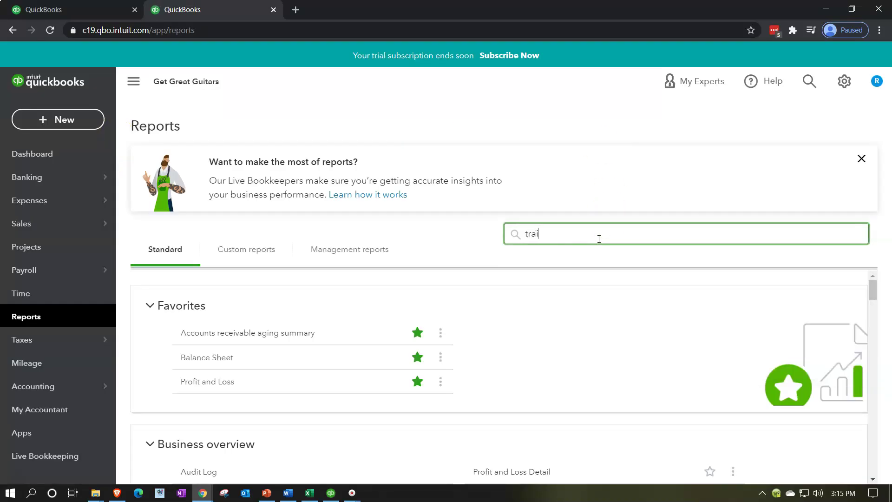
pyautogui.write('ial')
pyautogui.press('Down')
pyautogui.press('Return')
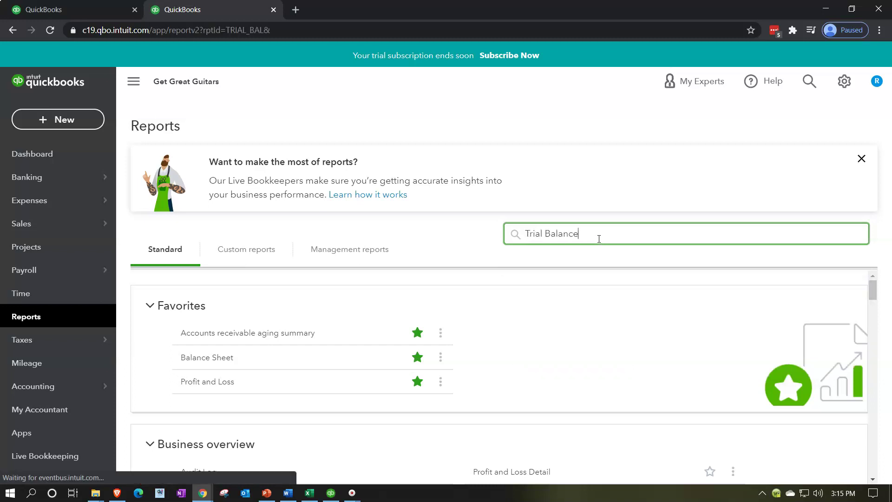
pyautogui.scroll(-3, 586, 242)
pyautogui.click(586, 243)
pyautogui.scroll(3, 586, 243)
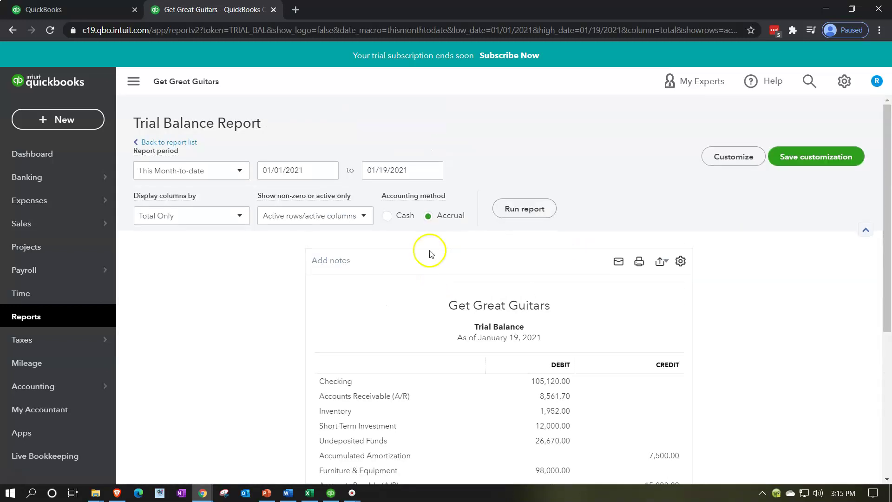
# Set the Trial Balance report's end date to 12/31/2021 and rerun the report
pyautogui.click(412, 170)
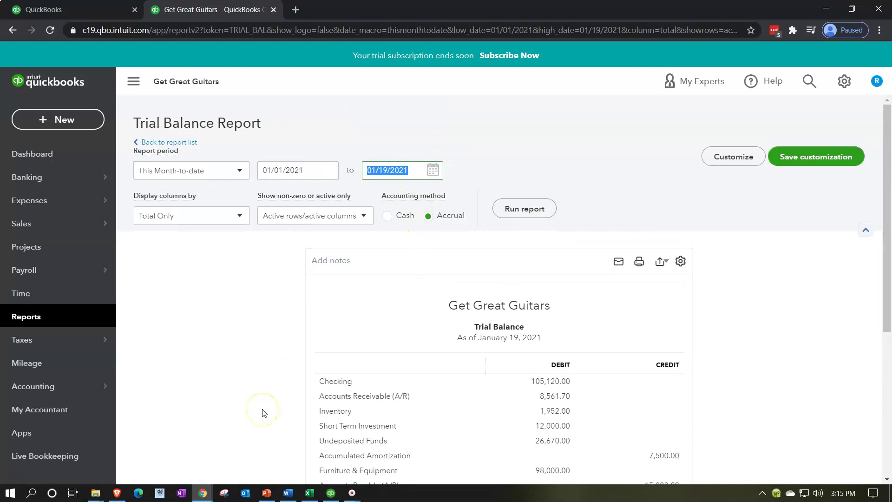
pyautogui.write('12/31/2021')
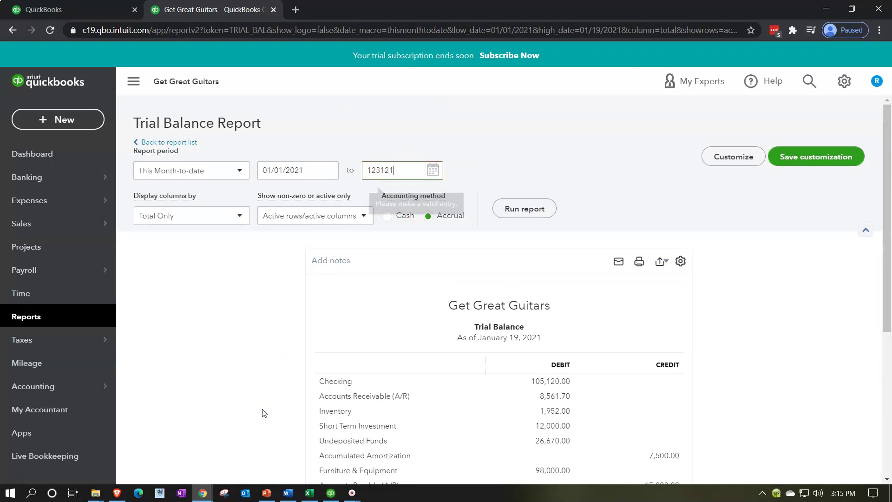
pyautogui.click(534, 208)
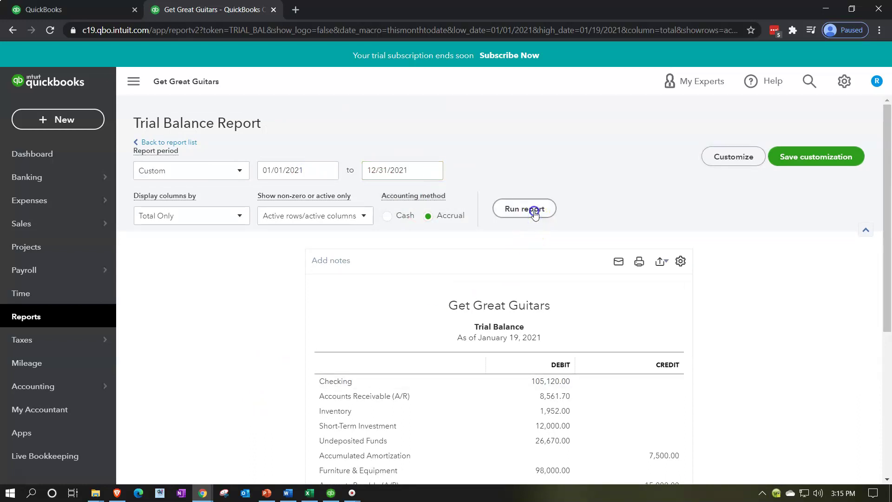
# Hide the side navigation and enlarge the page to make the Trial Balance easier to read
pyautogui.click(135, 82)
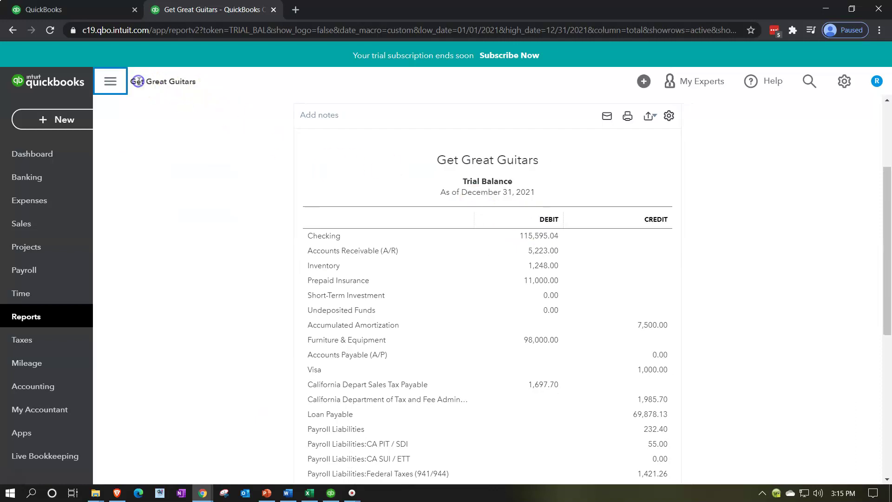
pyautogui.hotkey('ctrl', '+')
pyautogui.hotkey('ctrl', '+')
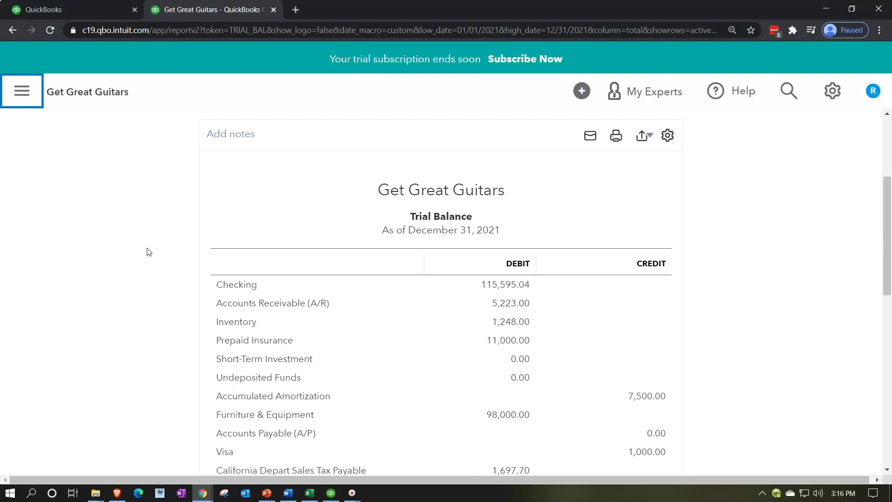
# Review the Trial Balance accounts from Checking down to the report totals
pyautogui.scroll(-3, 149, 251)
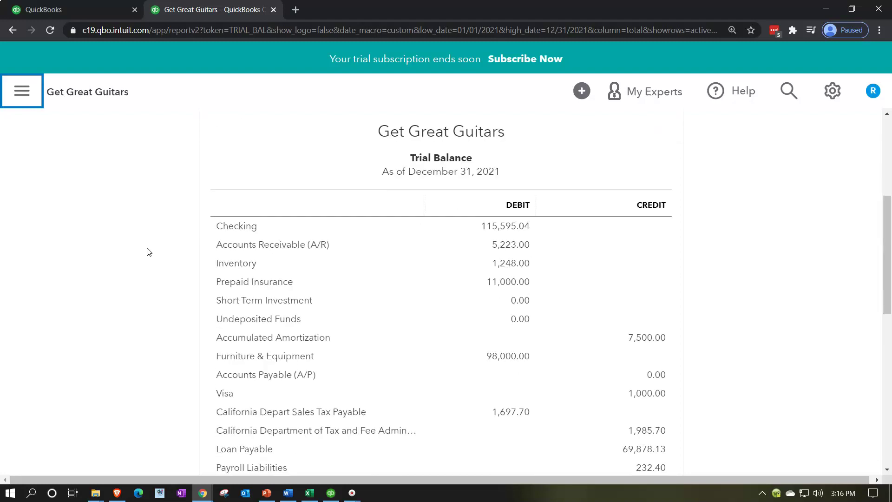
pyautogui.scroll(-2, 148, 252)
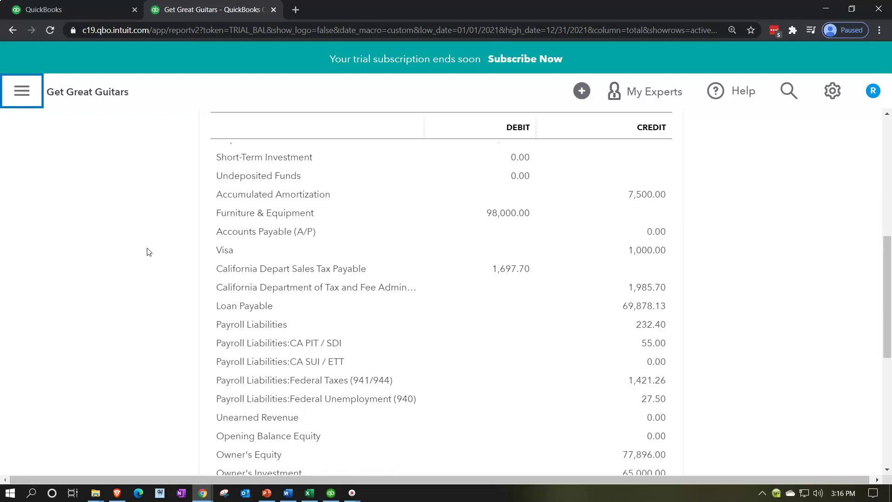
pyautogui.scroll(-1, 148, 251)
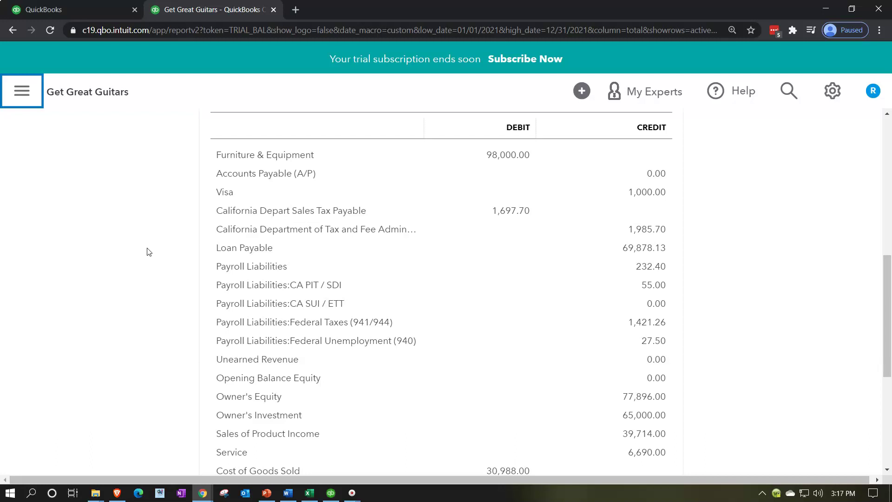
pyautogui.scroll(3, 148, 252)
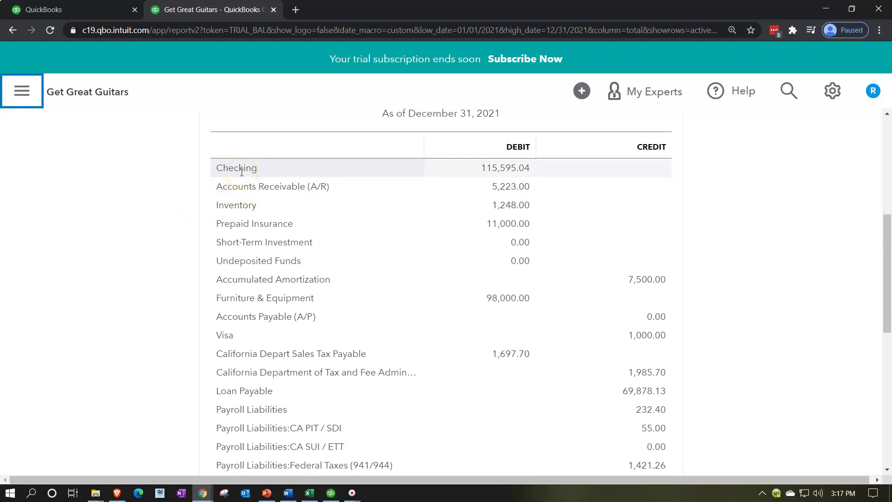
pyautogui.scroll(-7, 109, 324)
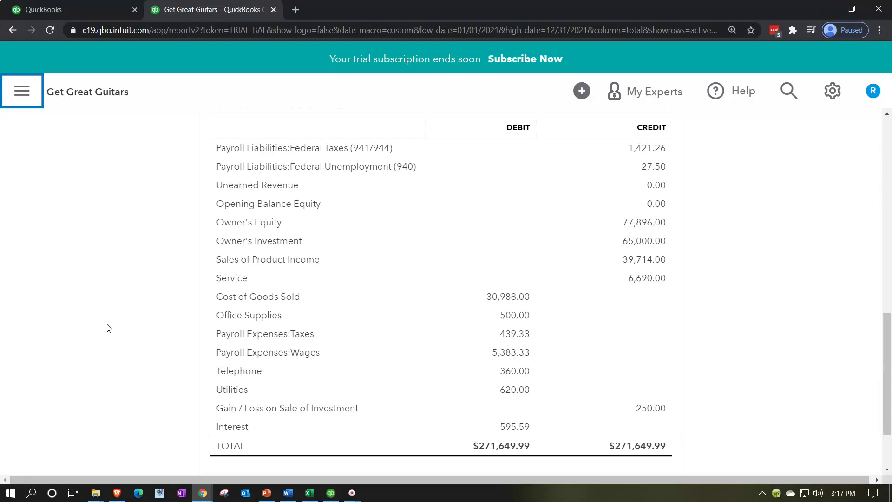
# Examine the payroll expense and payroll liability accounts in the Trial Balance, including the state and federal tax subaccounts
pyautogui.click(313, 351)
pyautogui.scroll(4, 148, 370)
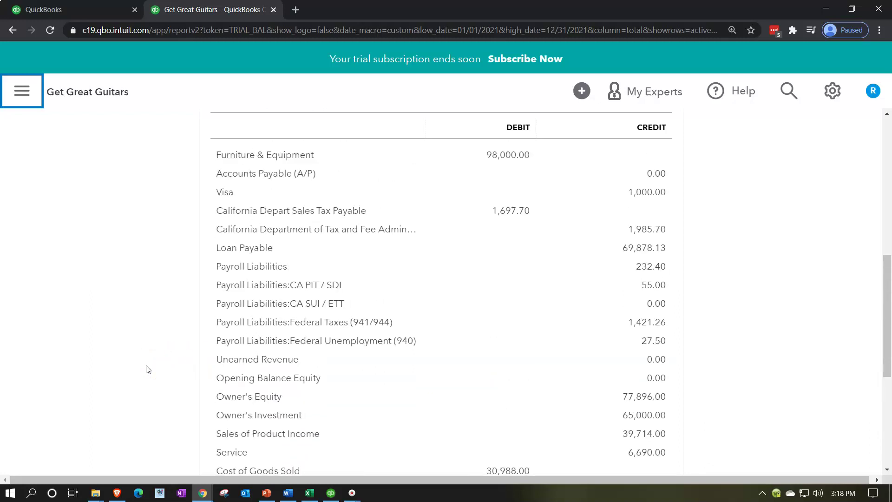
pyautogui.scroll(1, 147, 370)
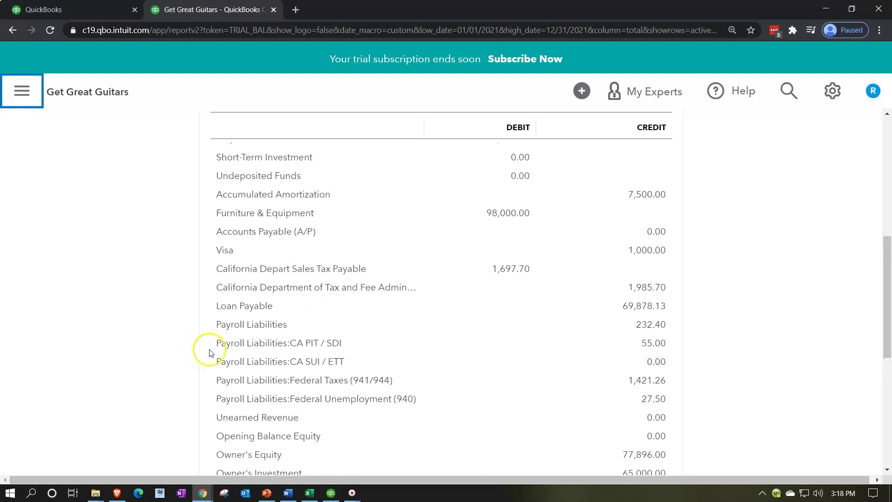
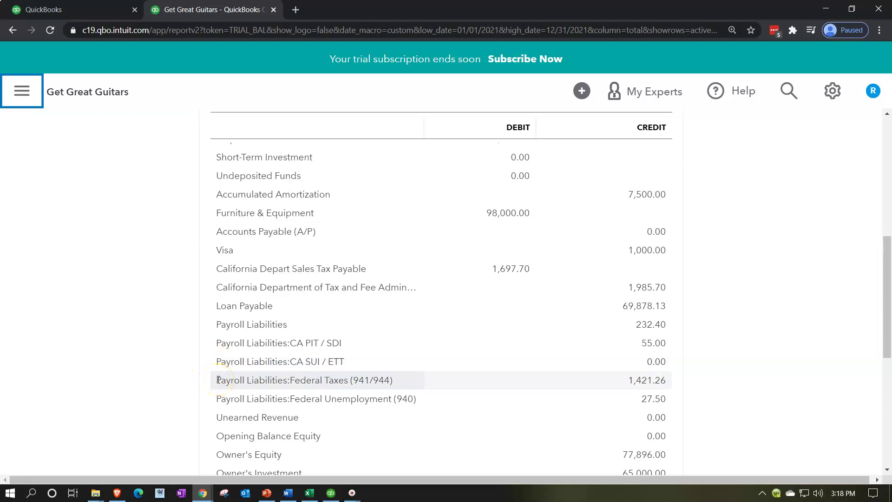
pyautogui.click(226, 345)
pyautogui.click(265, 367)
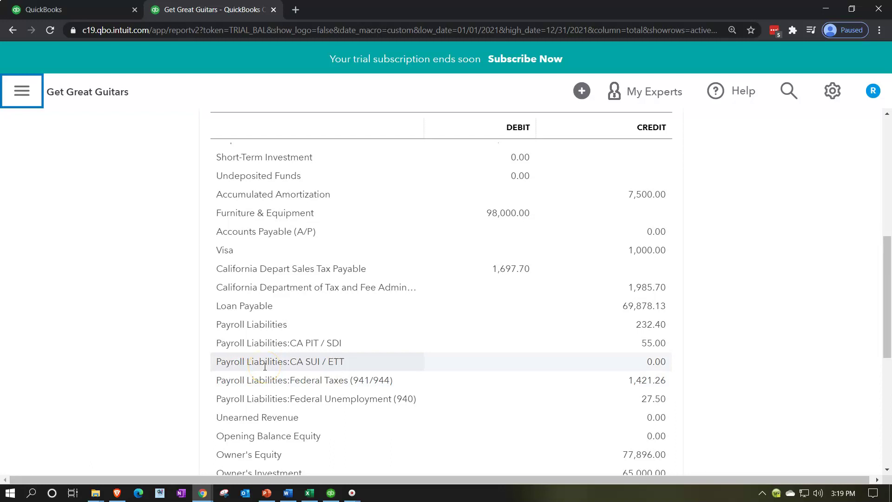
pyautogui.click(209, 323)
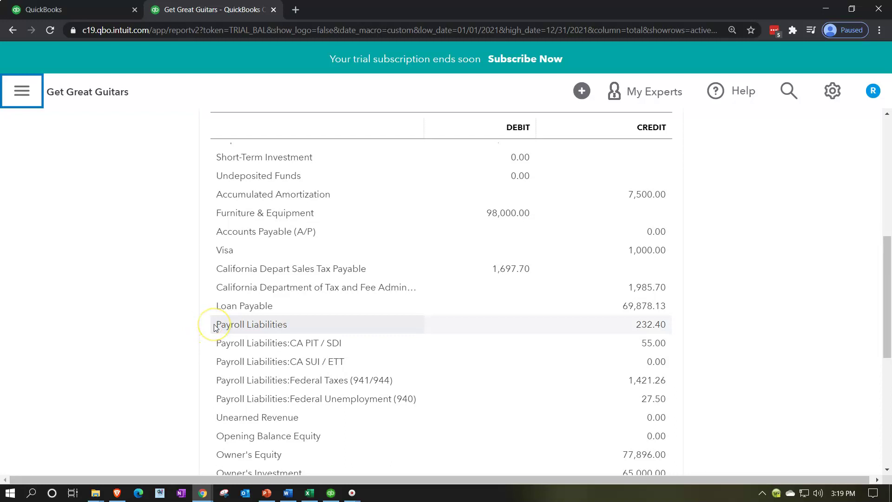
pyautogui.click(209, 350)
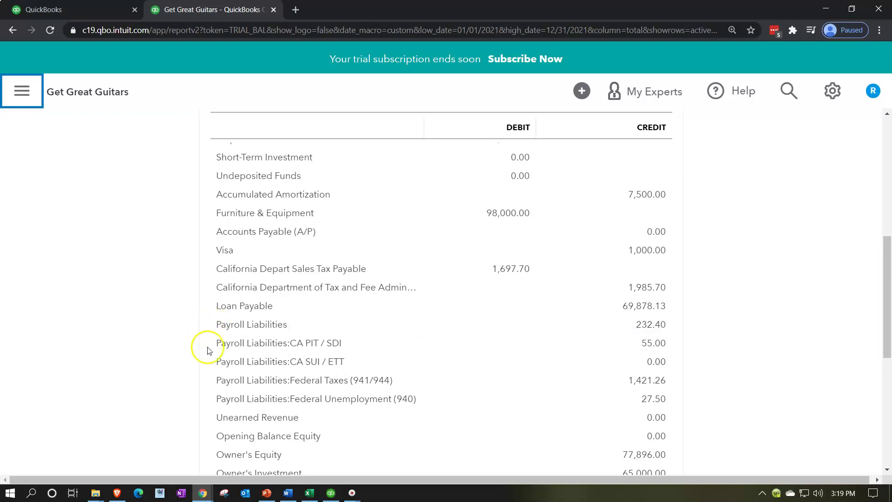
pyautogui.scroll(-5, 210, 367)
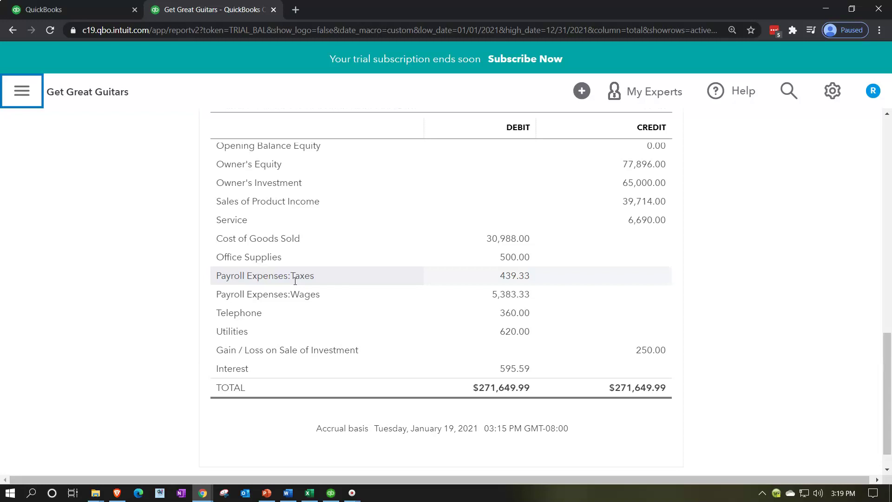
pyautogui.scroll(5, 177, 323)
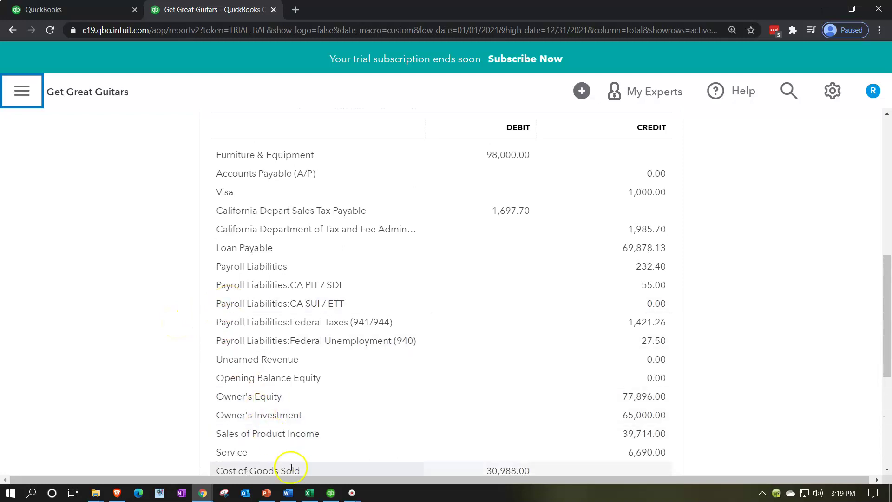
# Switch to the Payroll.xlsx workbook in Excel and examine the payroll register formulas in row 6, from total earnings to employer Social Security
pyautogui.click(308, 496)
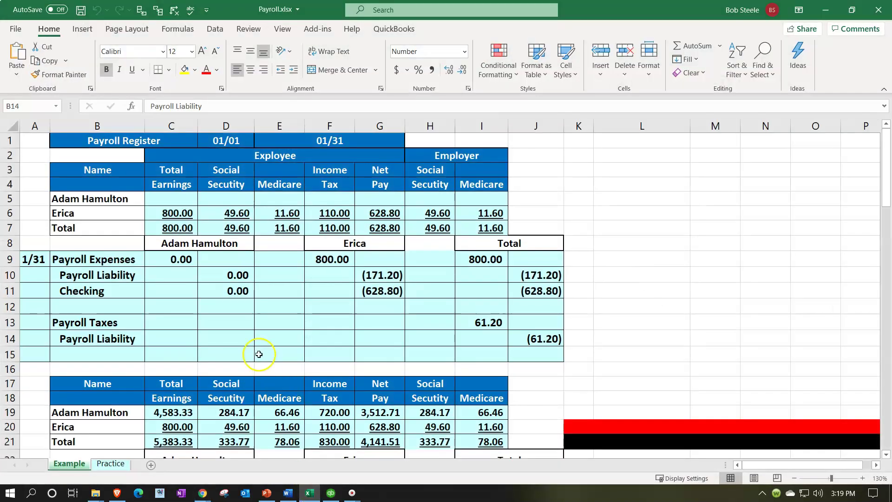
pyautogui.click(257, 353)
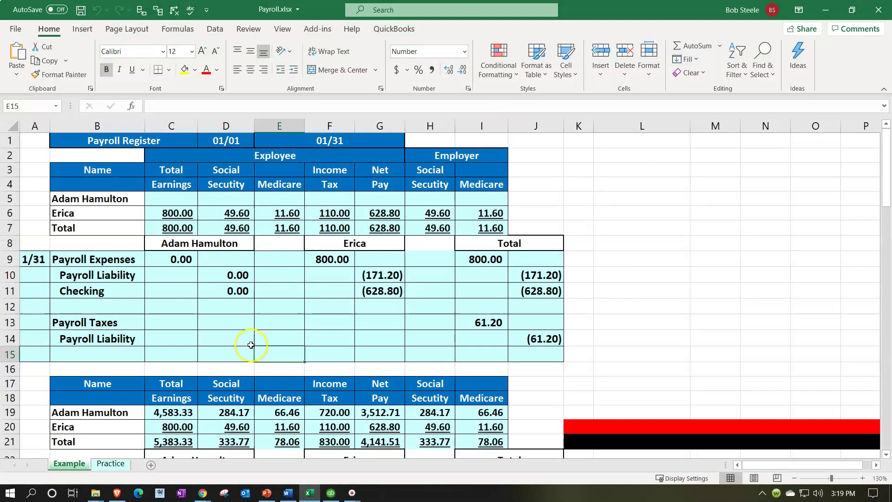
pyautogui.click(171, 214)
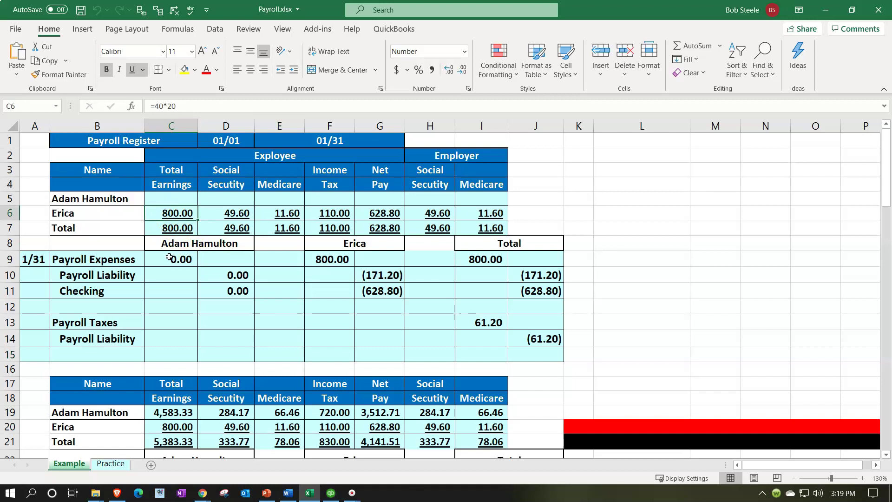
pyautogui.press('Right')
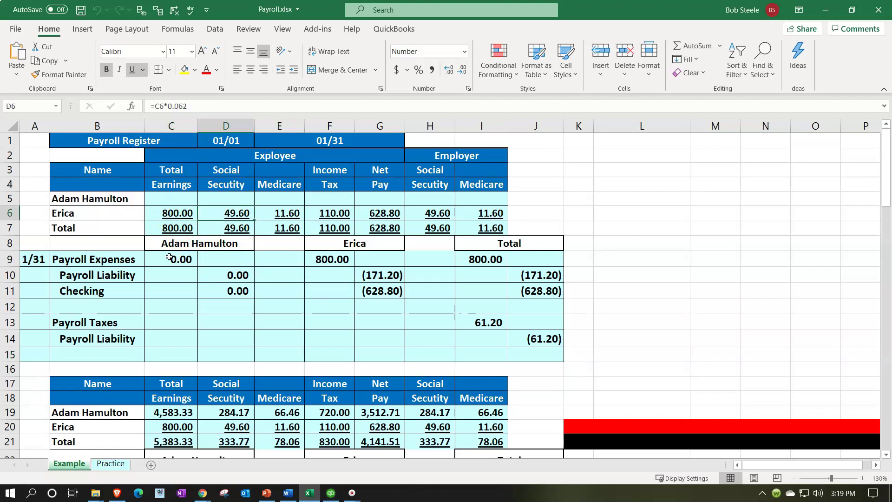
pyautogui.press('Right')
pyautogui.press('Right')
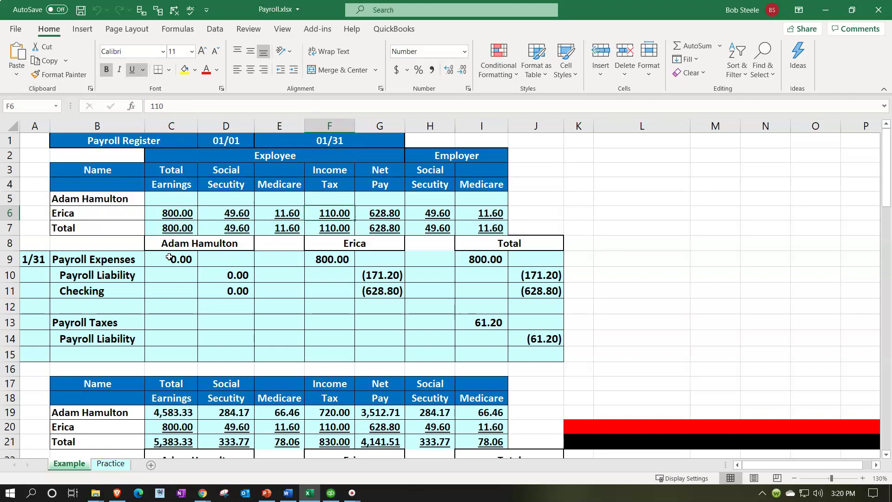
pyautogui.press('Right')
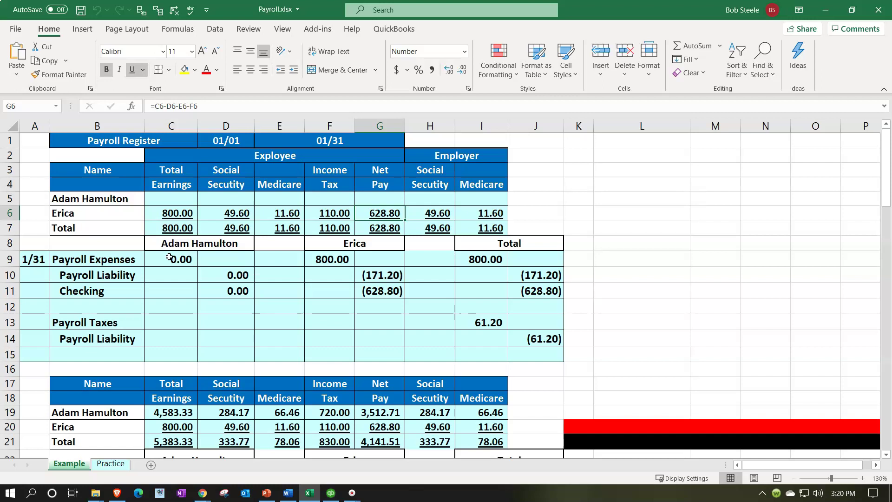
pyautogui.press('Right')
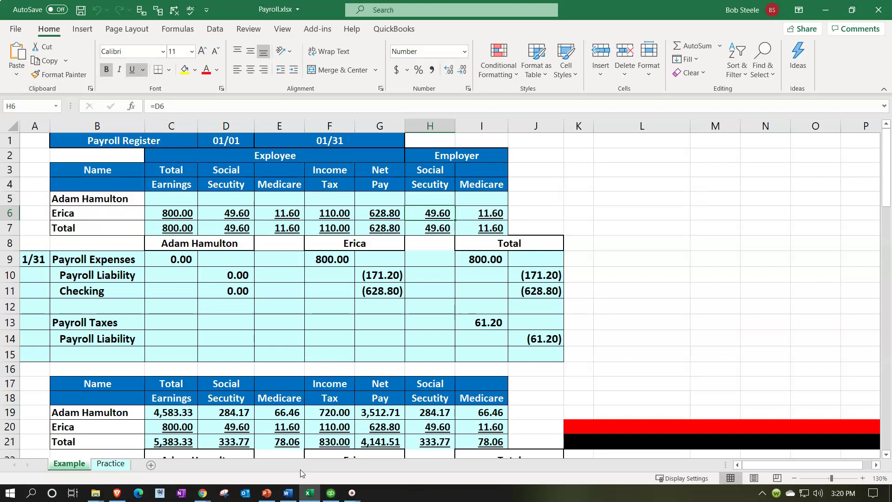
# Switch back to QuickBooks Online in the browser and look over the Payroll overview and the Payroll Tax Center
pyautogui.click(305, 495)
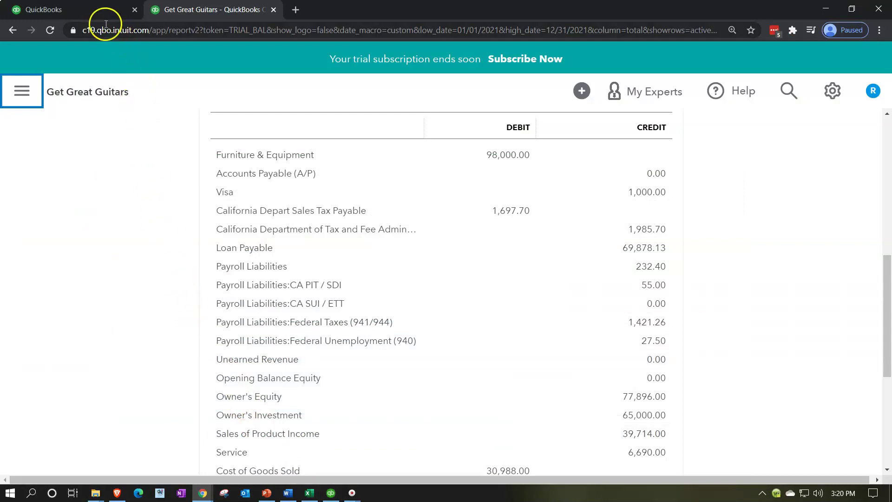
pyautogui.click(93, 10)
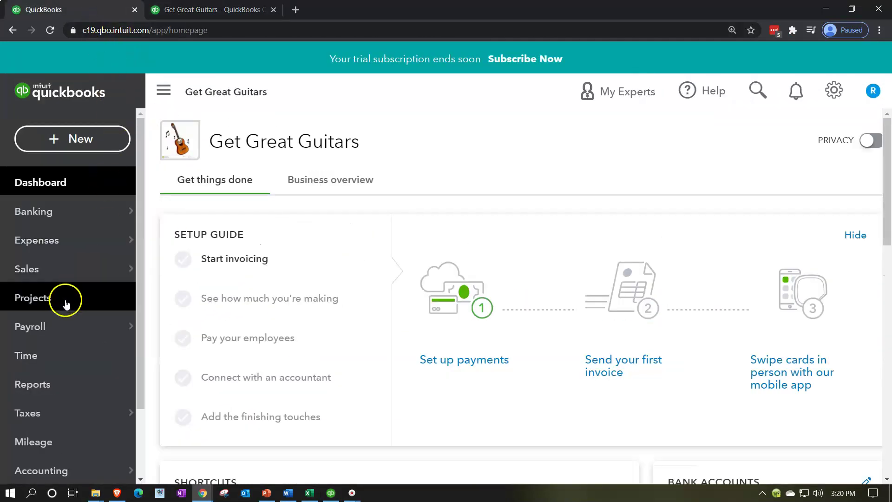
pyautogui.moveTo(59, 329)
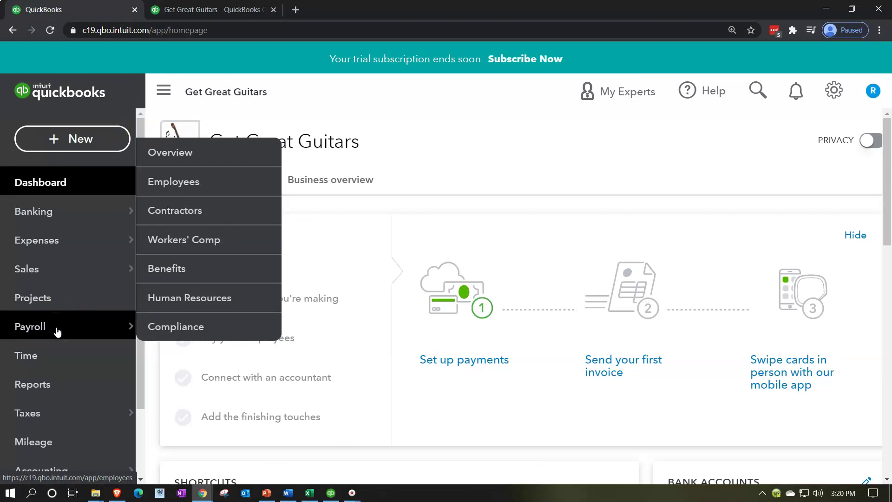
pyautogui.moveTo(34, 412)
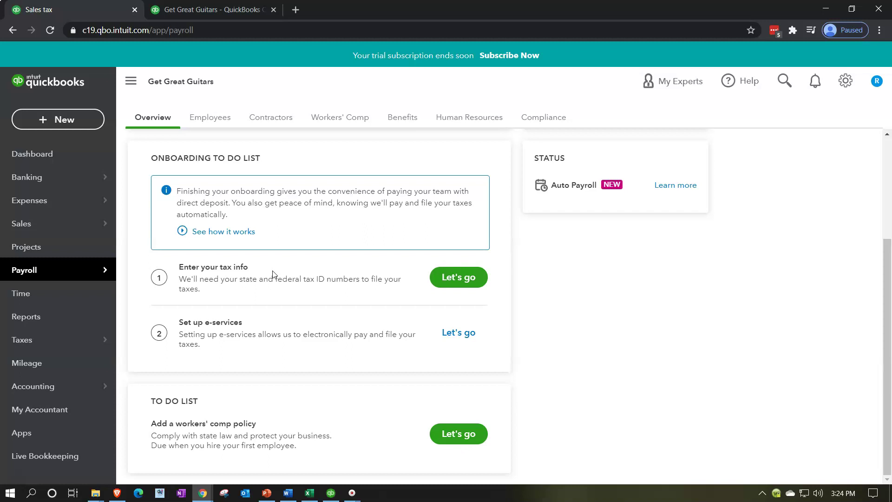
pyautogui.moveTo(32, 268)
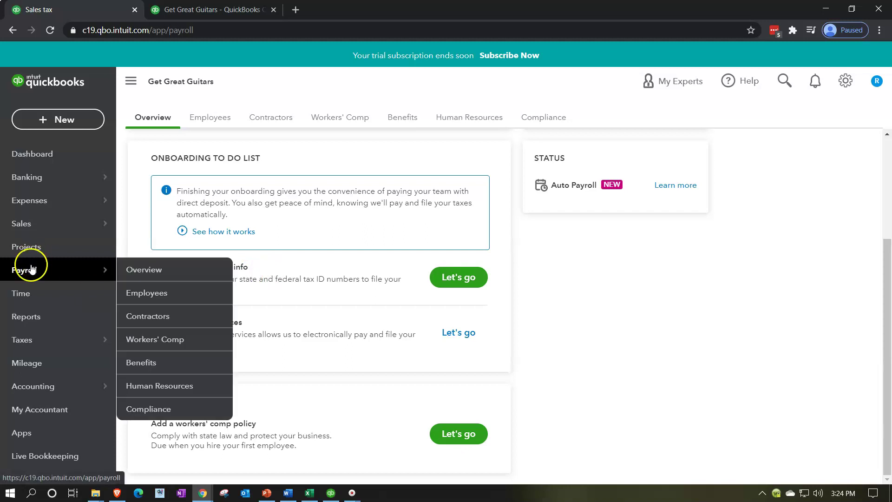
pyautogui.click(24, 339)
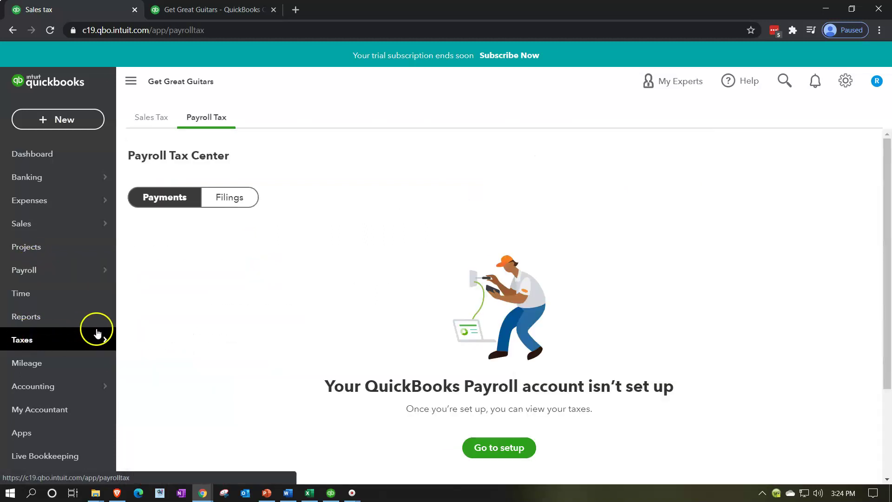
pyautogui.click(152, 125)
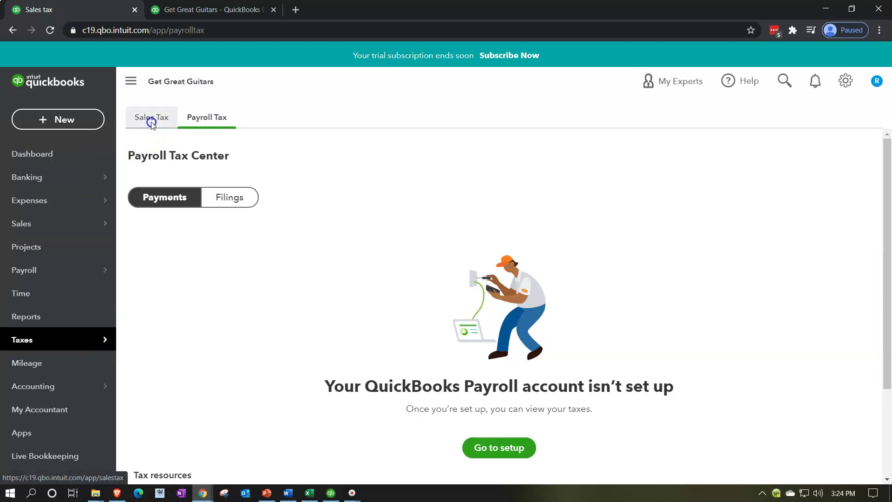
pyautogui.click(195, 119)
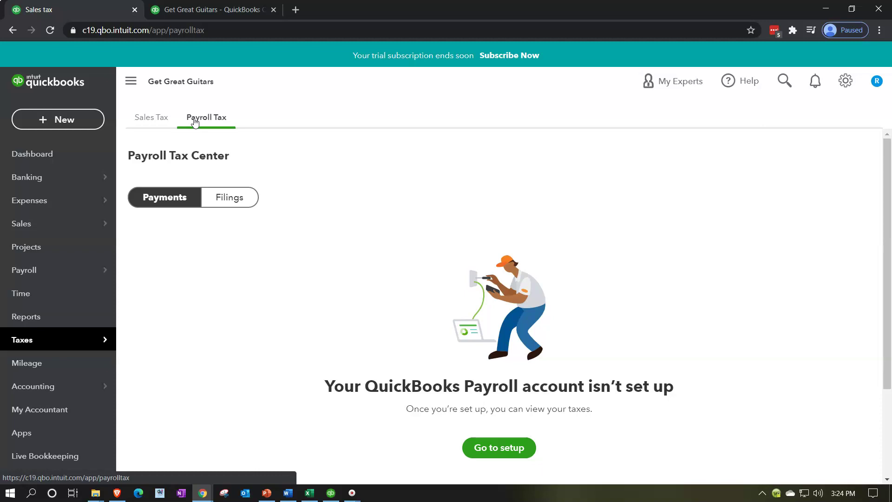
# Return to the Trial Balance report and place a compact, always-on-top Calculator beside its payroll liability amounts
pyautogui.click(223, 10)
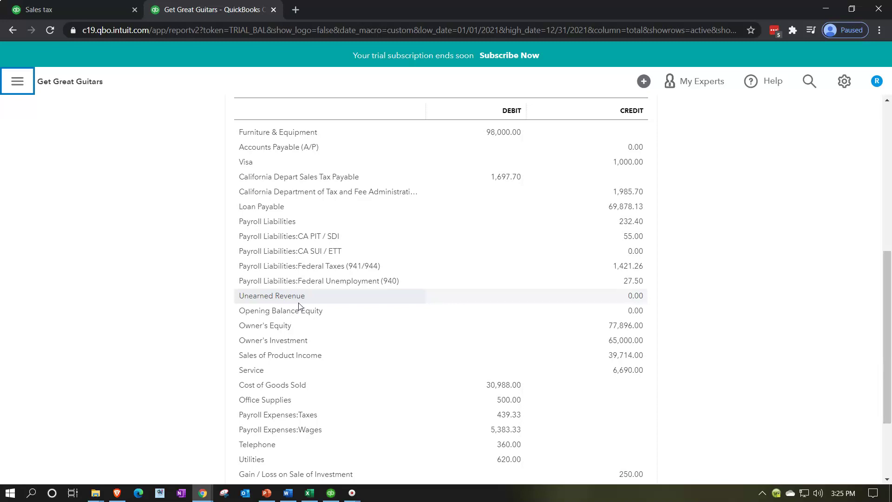
pyautogui.click(292, 229)
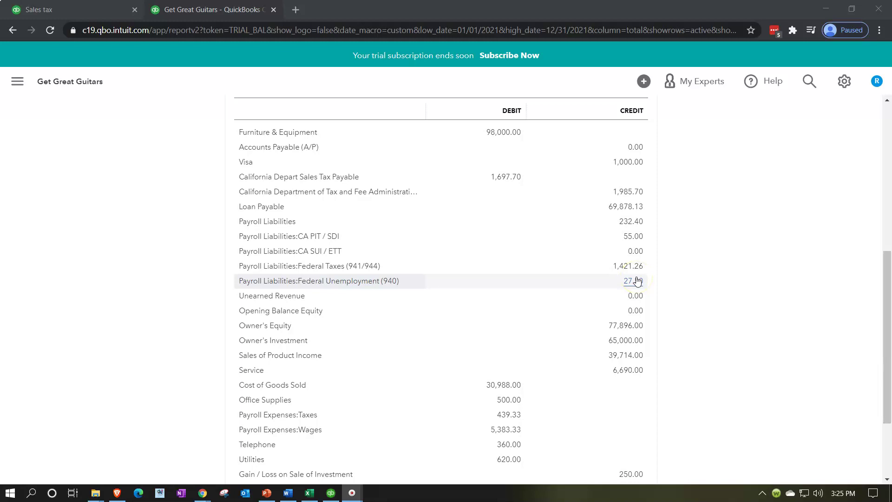
pyautogui.click(209, 230)
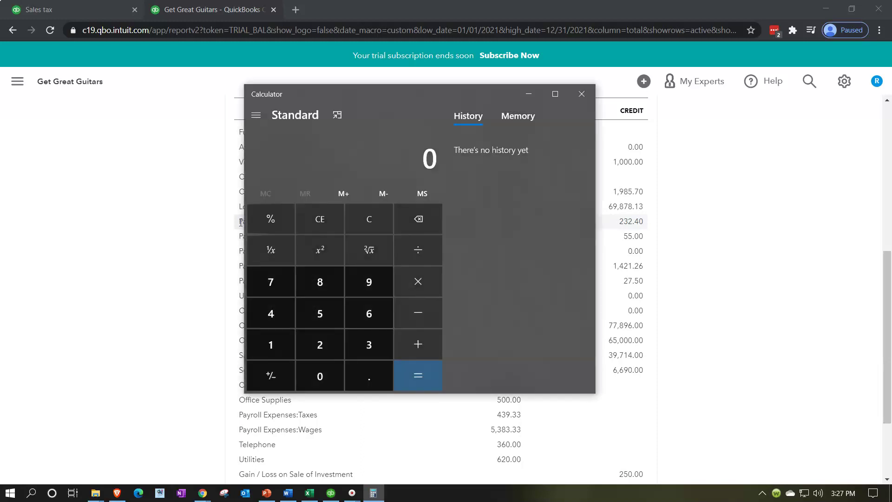
pyautogui.click(339, 114)
pyautogui.moveTo(764, 32); pyautogui.dragTo(759, 155)
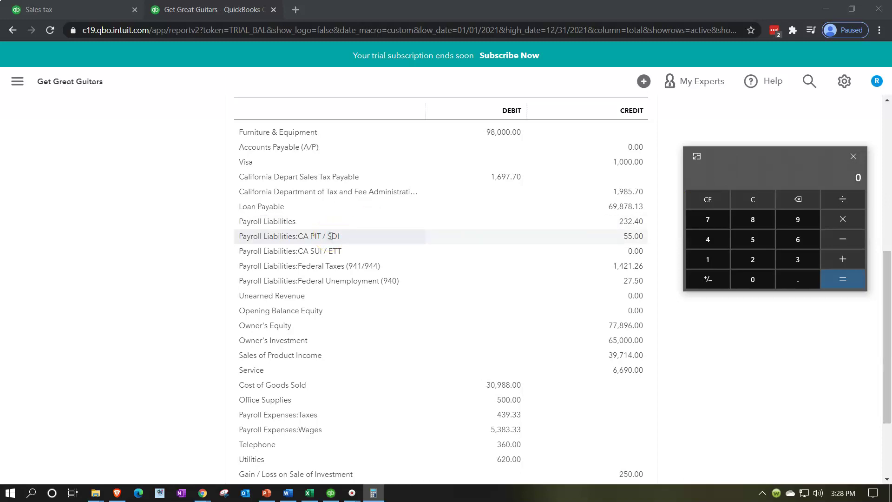
# Add up the payroll liability balances 232.4, 55, 1421.26 and 27.5 in Calculator, then clear it
pyautogui.click(768, 200)
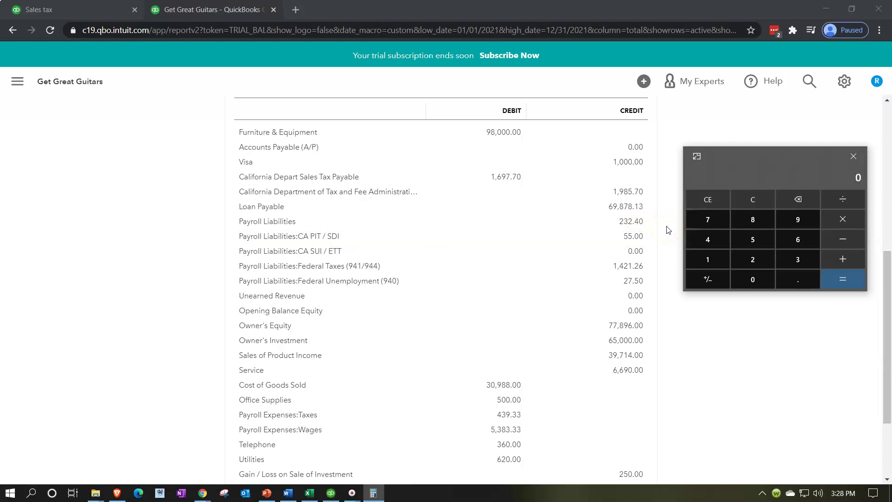
pyautogui.click(651, 218)
pyautogui.write('232.')
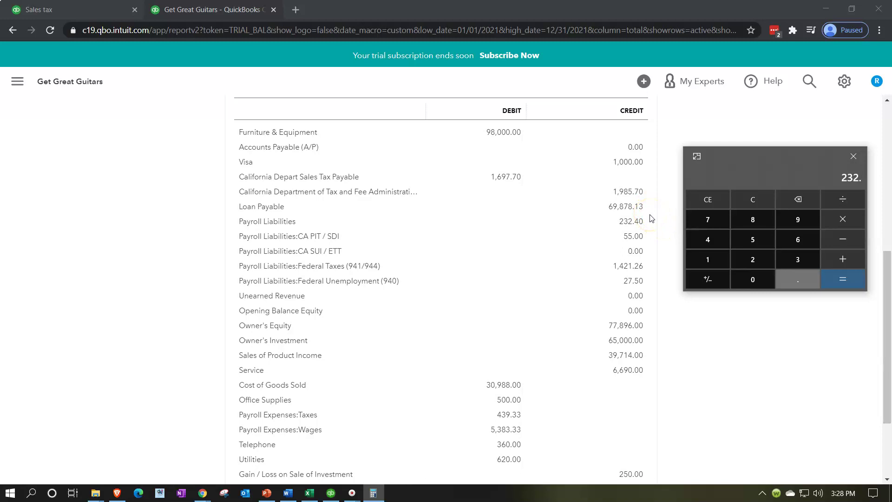
pyautogui.write('4')
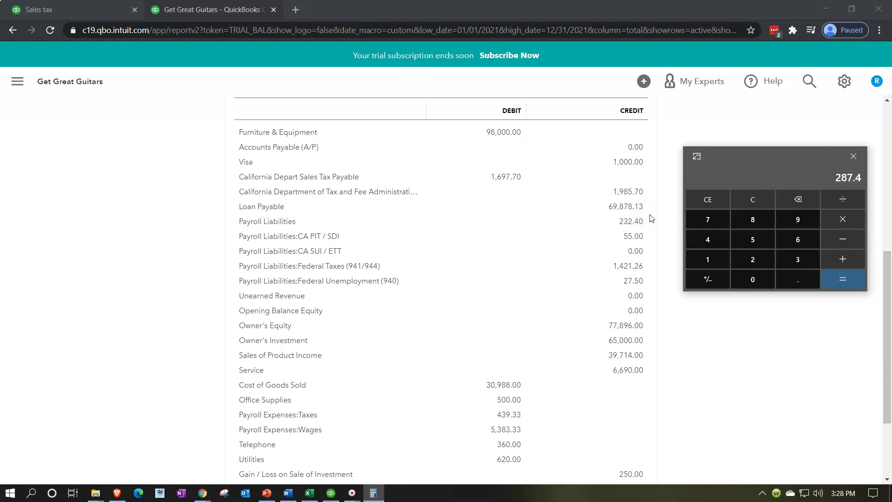
pyautogui.write('+55+1421.26+27.5')
pyautogui.press('Return')
pyautogui.press('Escape')
# Create a new expense and add Internal Revenue Service as a new vendor for its payee
pyautogui.click(104, 13)
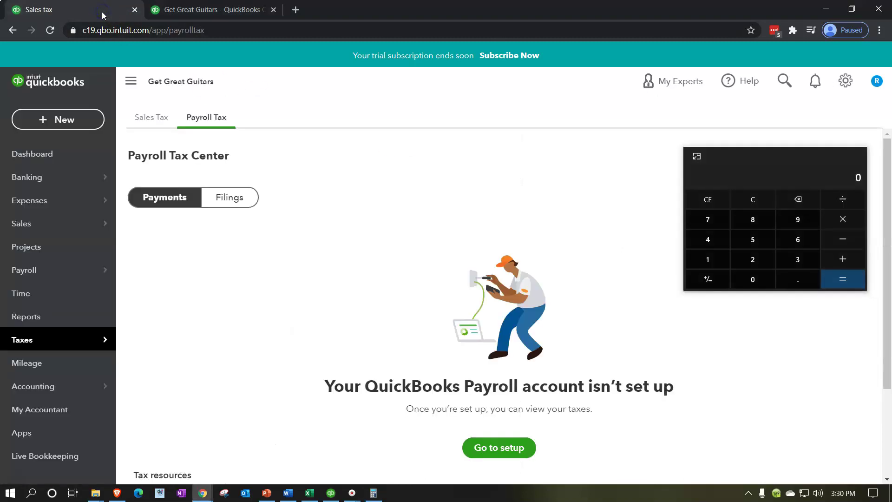
pyautogui.click(62, 119)
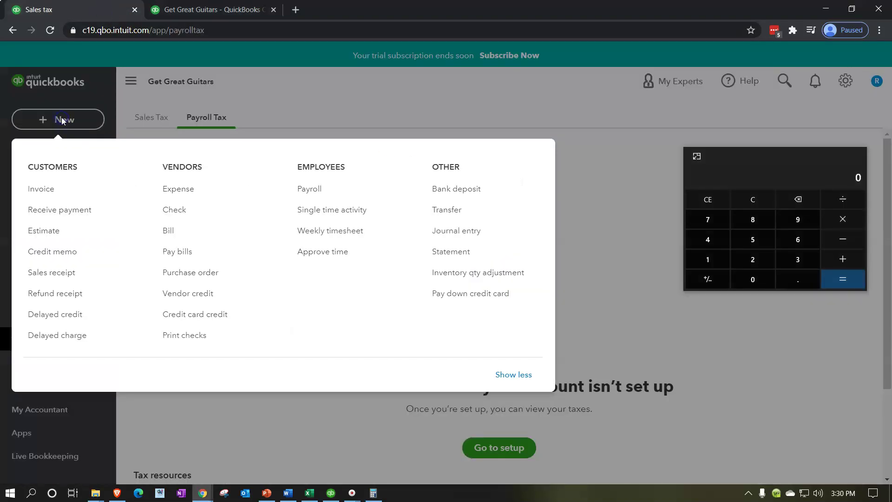
pyautogui.click(187, 193)
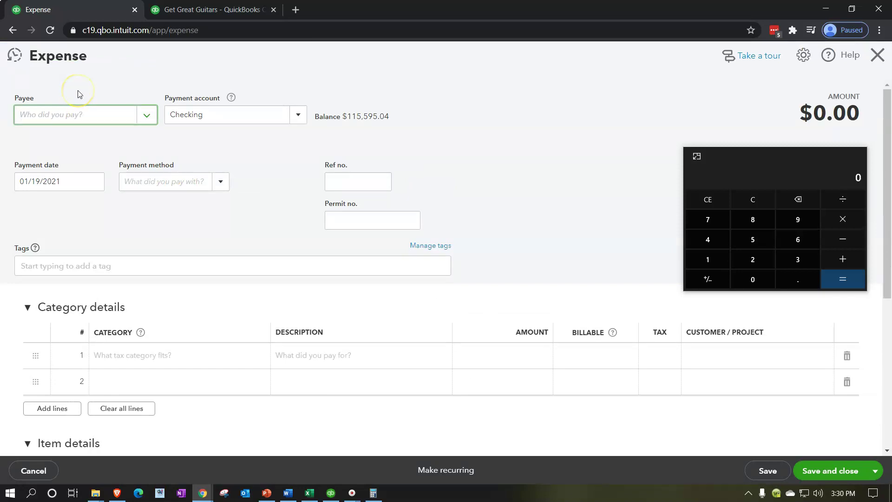
pyautogui.write('Internal Revenue Service')
pyautogui.press('Tab')
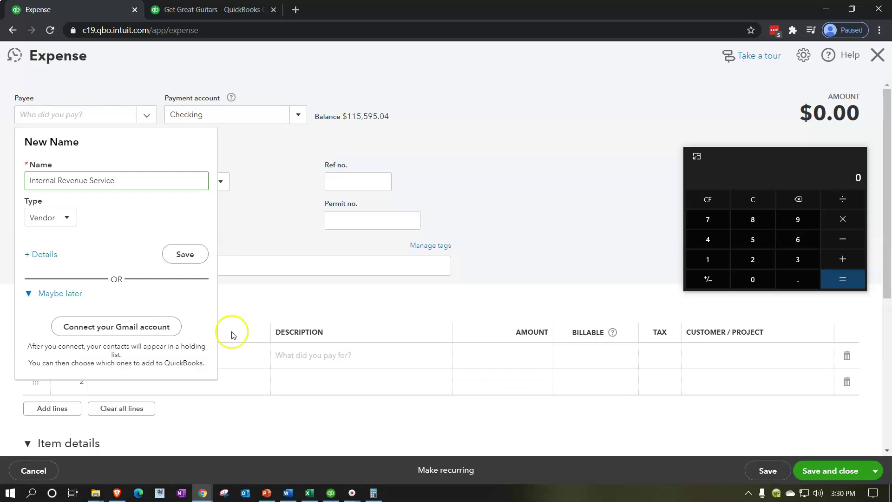
pyautogui.click(194, 255)
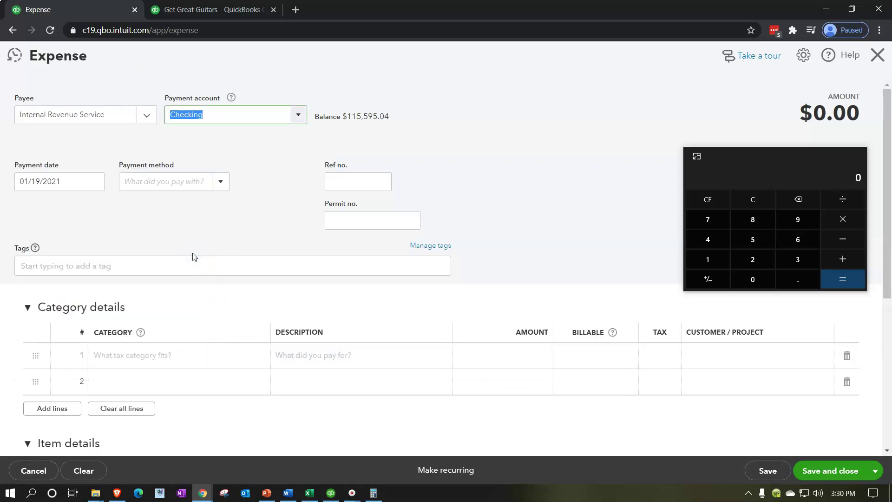
# Keep Checking as the payment account, date the expense 02/28/2021 and set the payment method to Electronic
pyautogui.press('Tab')
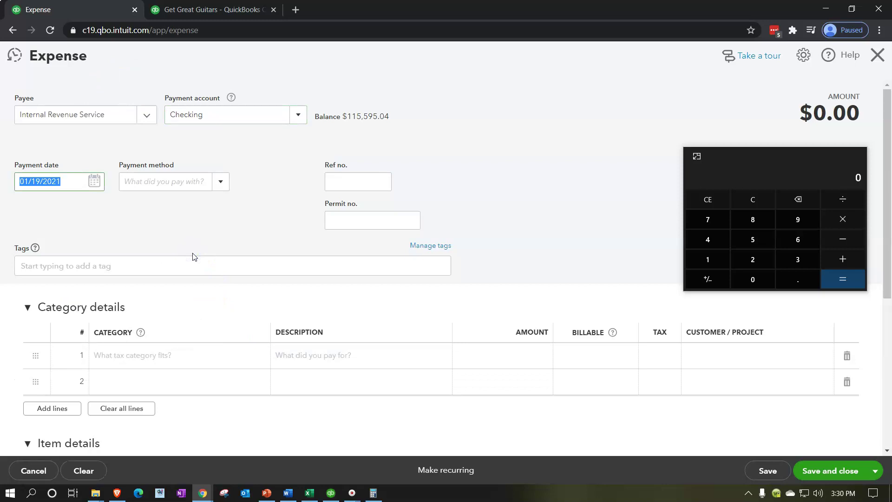
pyautogui.write('02/28/2021')
pyautogui.press('Tab')
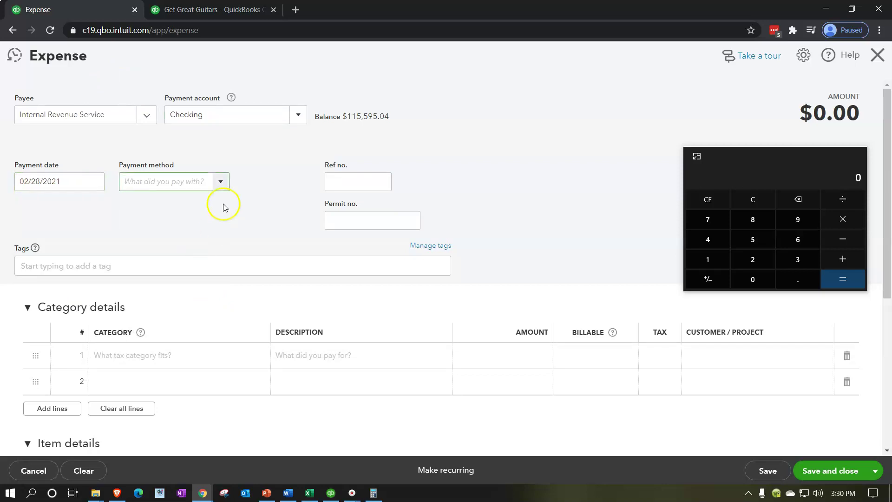
pyautogui.click(222, 181)
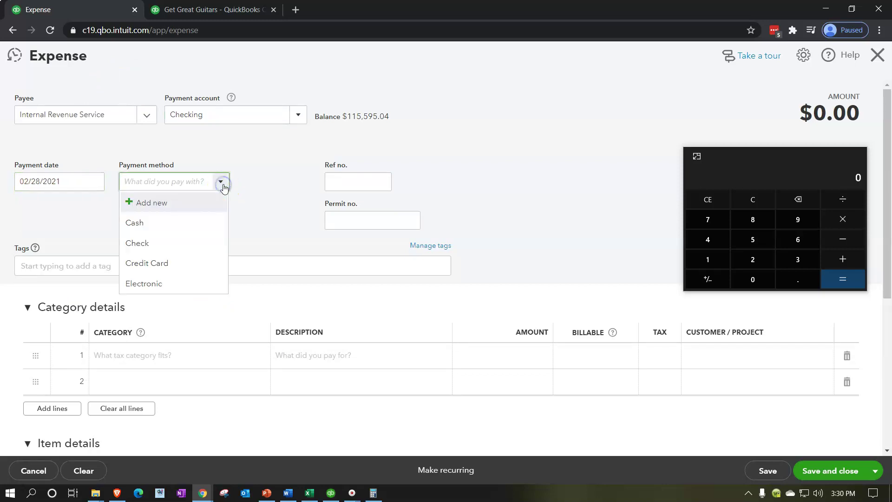
pyautogui.click(176, 293)
pyautogui.press('Tab')
pyautogui.press('Tab')
pyautogui.press('Tab')
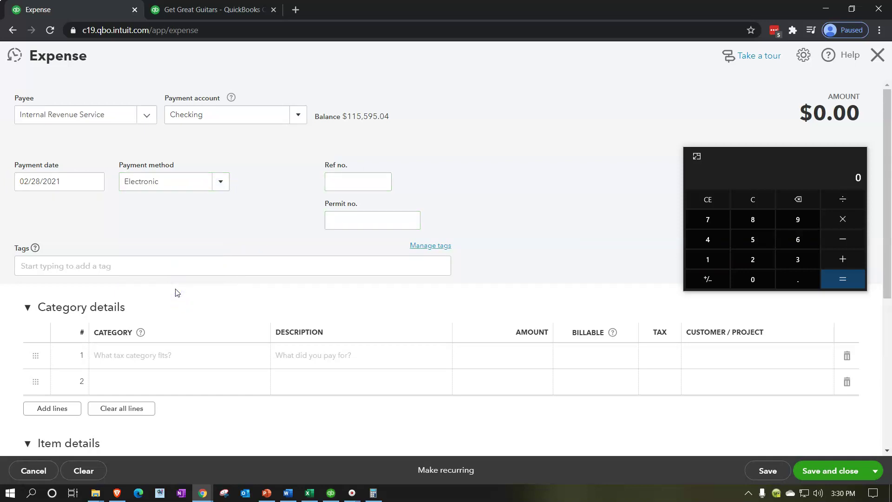
# Assign the expense's first category line to Payroll Liabilities and describe it as FIT
pyautogui.press('Tab')
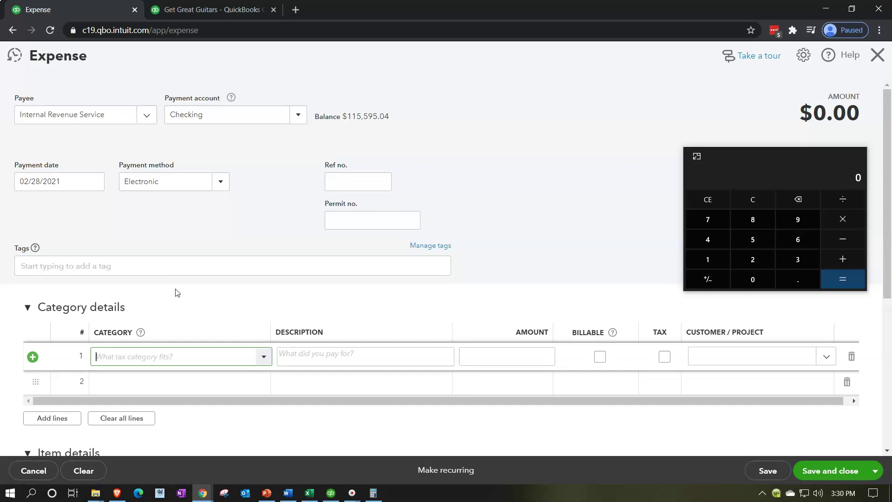
pyautogui.write('Payro')
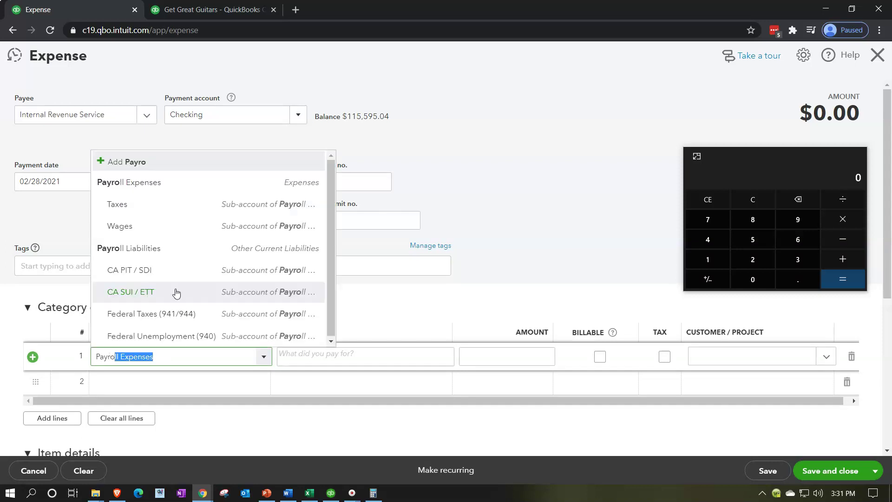
pyautogui.write('l')
pyautogui.press('Down')
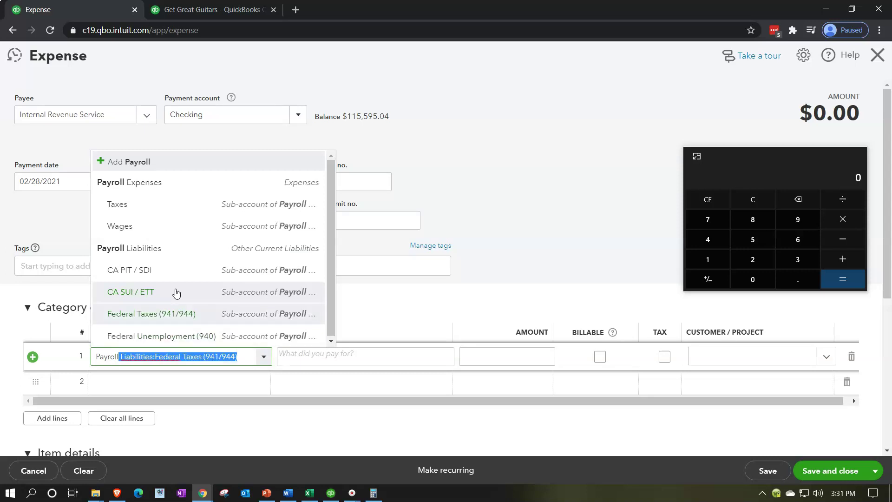
pyautogui.click(158, 253)
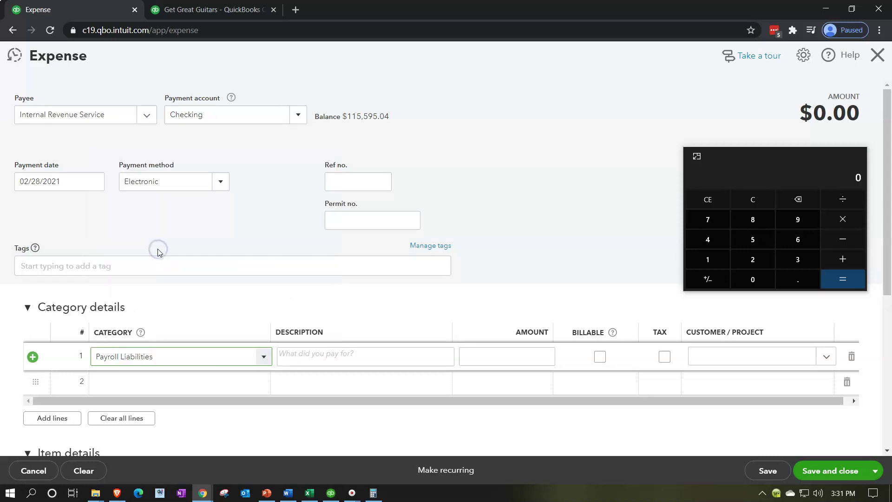
pyautogui.press('Tab')
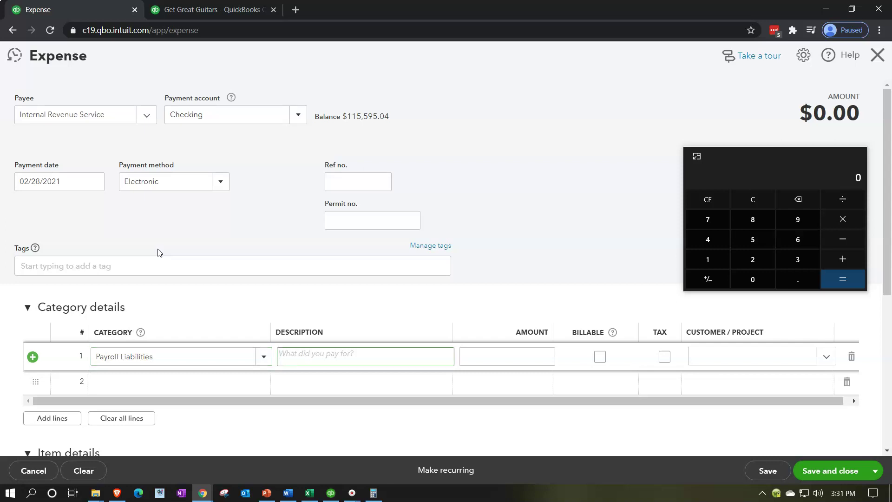
pyautogui.write('FIT')
pyautogui.press('Tab')
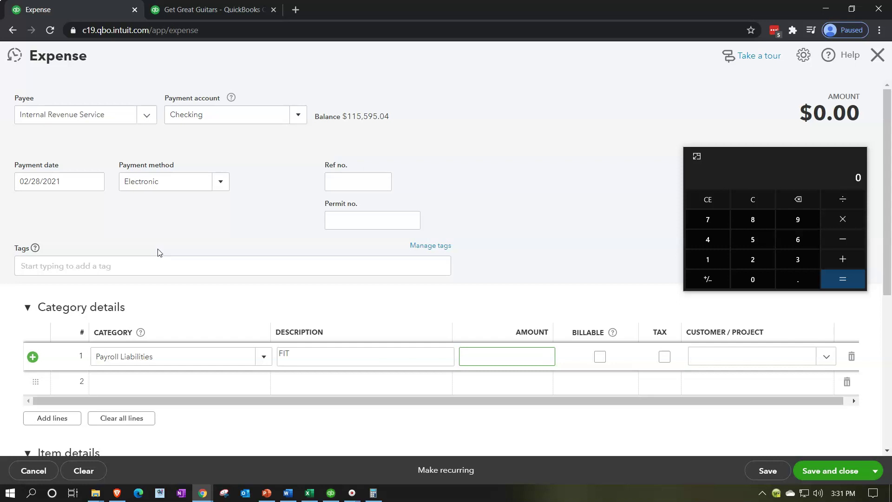
# Enter 830 as the FIT line's amount, then save the expense and start a new one
pyautogui.press('Tab')
pyautogui.click(509, 355)
pyautogui.write('830')
pyautogui.press('Tab')
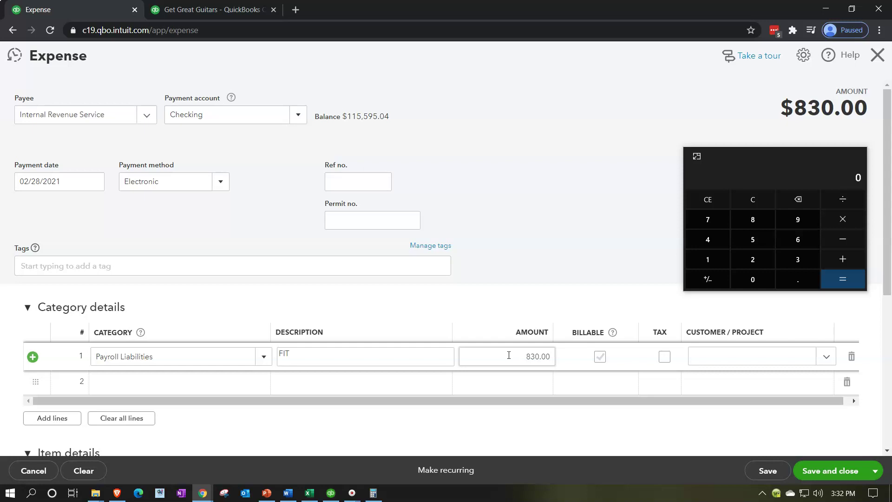
pyautogui.click(875, 467)
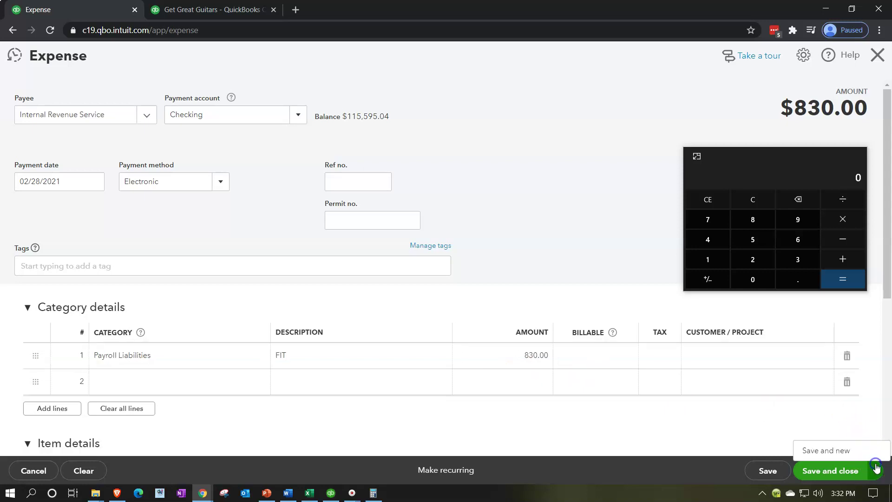
pyautogui.click(844, 452)
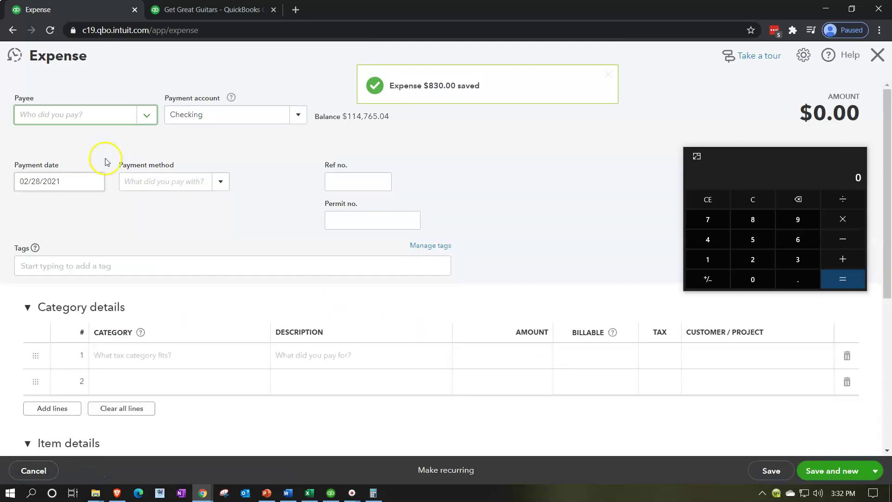
# Choose Internal Revenue Service as the new expense's payee and prefill the form from that vendor's last expense
pyautogui.write('int')
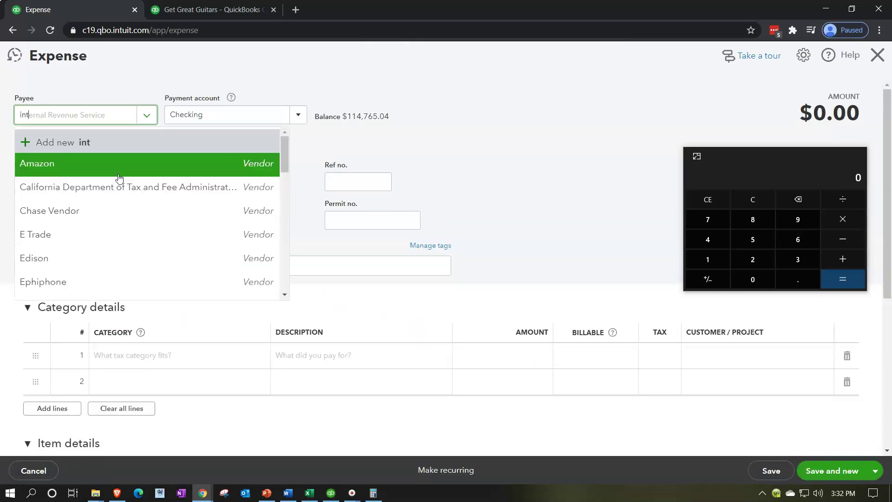
pyautogui.write('ern')
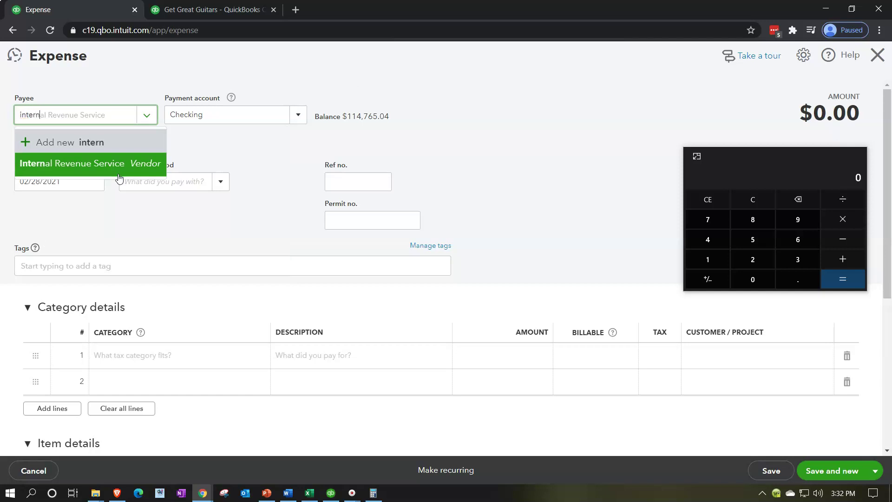
pyautogui.click(118, 173)
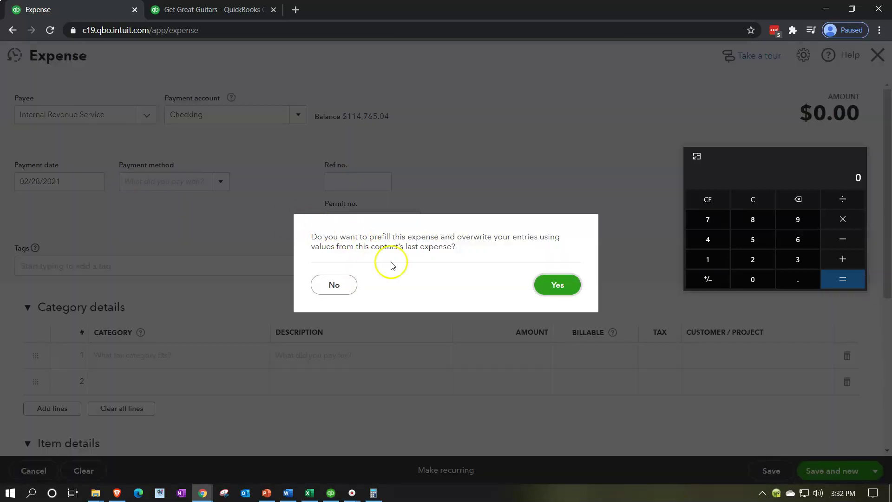
pyautogui.click(554, 290)
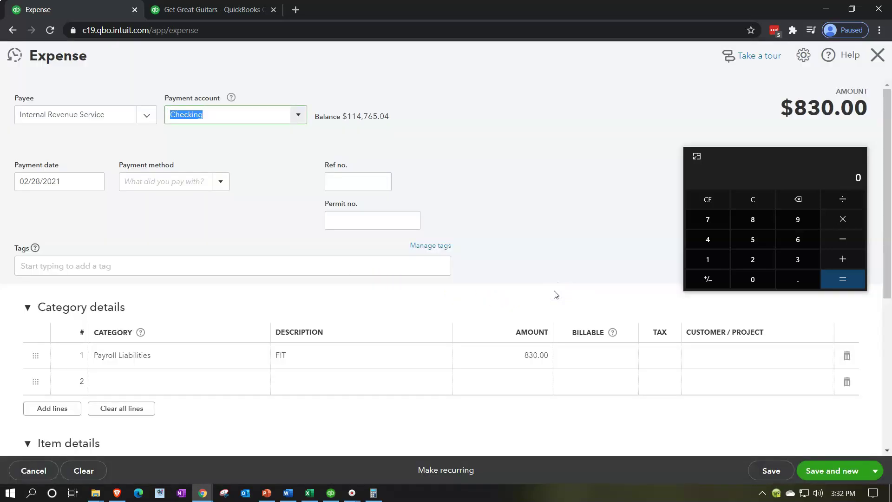
# Keep Checking and the 02/28/2021 payment date, and set the expense's payment method to Electronic
pyautogui.press('Tab')
pyautogui.press('Tab')
pyautogui.press('Tab')
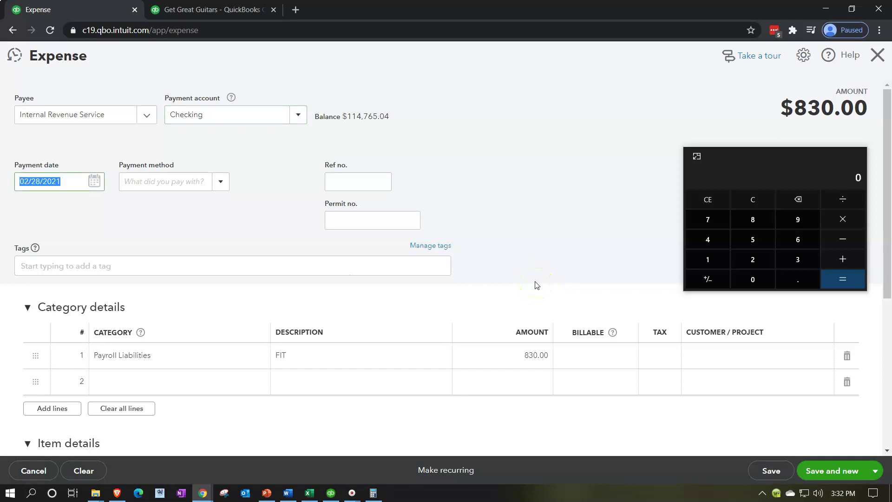
pyautogui.click(220, 181)
pyautogui.click(157, 279)
# Replace the description of the first Payroll Liabilities line with Medicare
pyautogui.press('Tab')
pyautogui.press('Tab')
pyautogui.press('Tab')
pyautogui.press('Tab')
pyautogui.press('Tab')
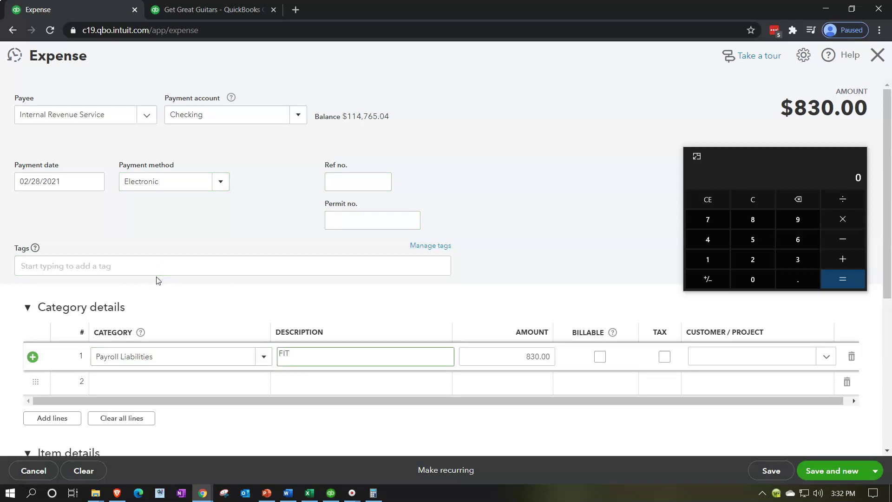
pyautogui.press('BackSpace')
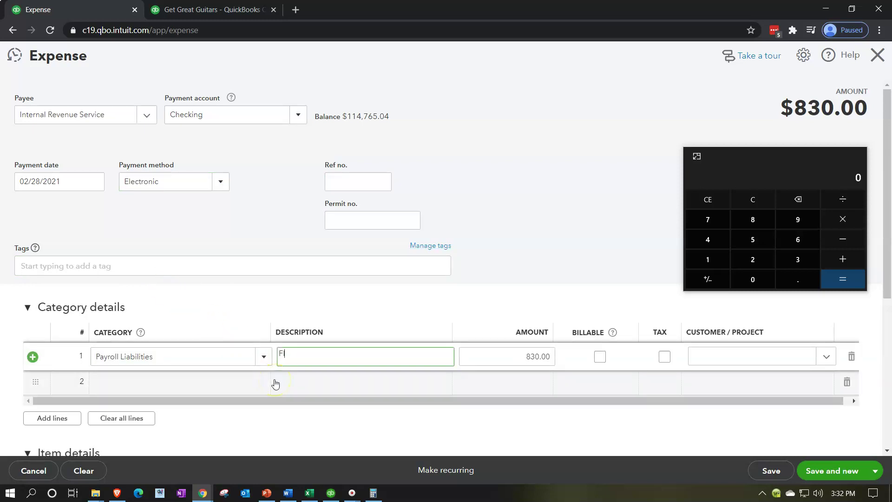
pyautogui.press('BackSpace')
pyautogui.press('BackSpace')
pyautogui.write('Medicare')
pyautogui.press('Tab')
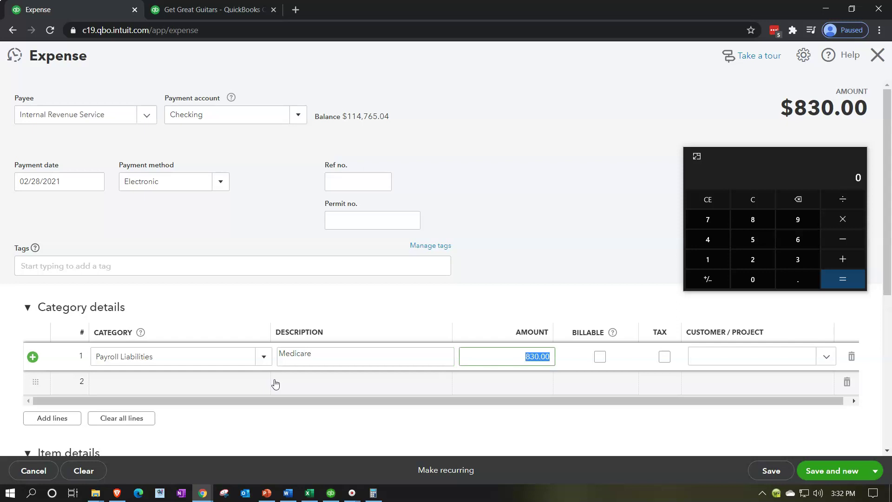
# Enter 156.12 as the Medicare line's amount, save the expense and start a new one
pyautogui.write('156.12')
pyautogui.press('Tab')
pyautogui.press('Tab')
pyautogui.press('Tab')
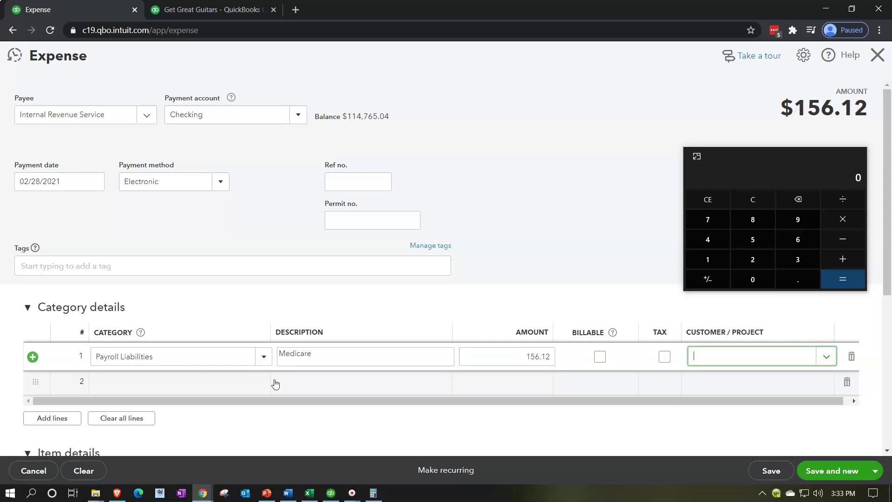
pyautogui.click(847, 469)
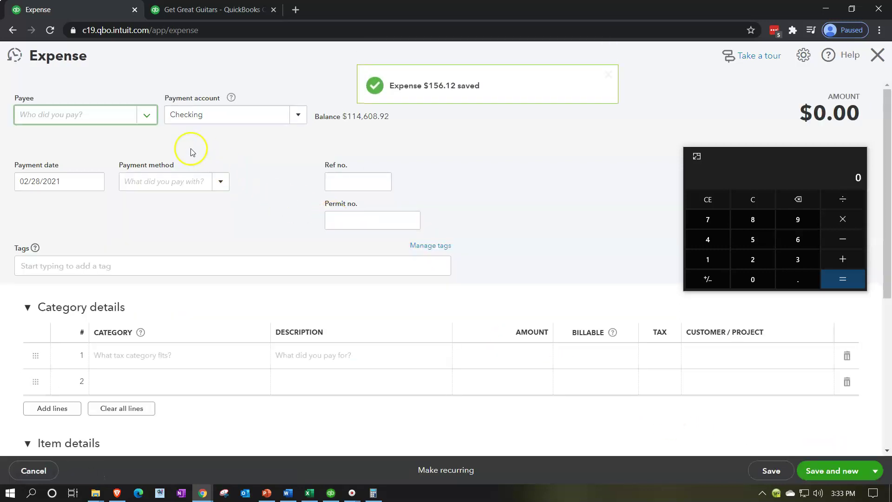
# Select Internal Revenue Service as payee for the next payment and accept the prefill from the Medicare expense
pyautogui.click(99, 120)
pyautogui.write('Interna')
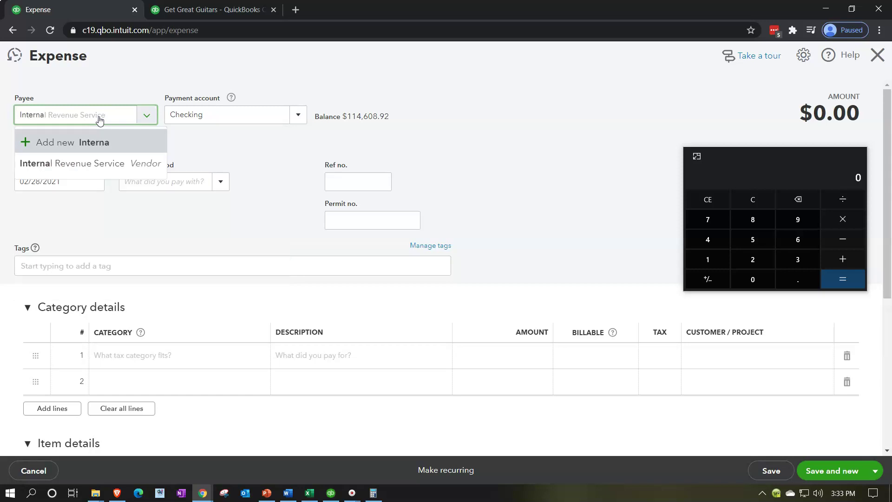
pyautogui.press('Down')
pyautogui.press('Return')
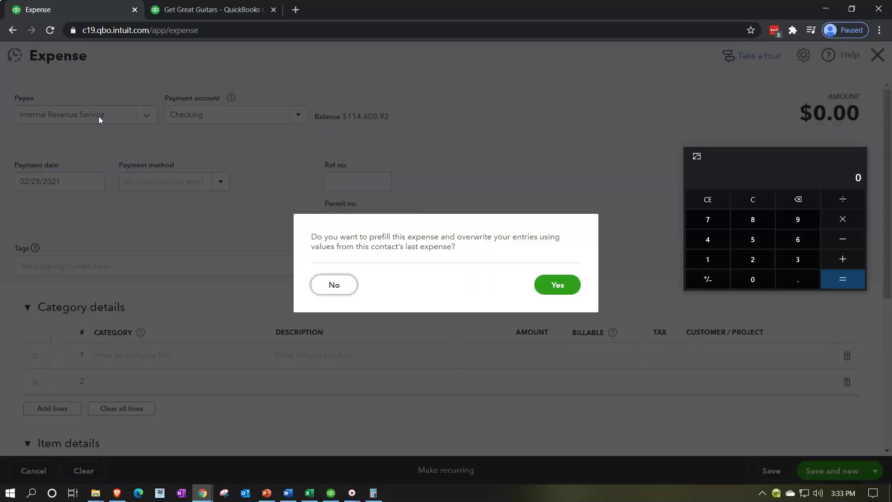
pyautogui.click(558, 286)
# Replace the description of the prefilled Payroll Liabilities line with SS
pyautogui.press('Tab')
pyautogui.press('Tab')
pyautogui.press('Tab')
pyautogui.press('Tab')
pyautogui.press('Tab')
pyautogui.press('Tab')
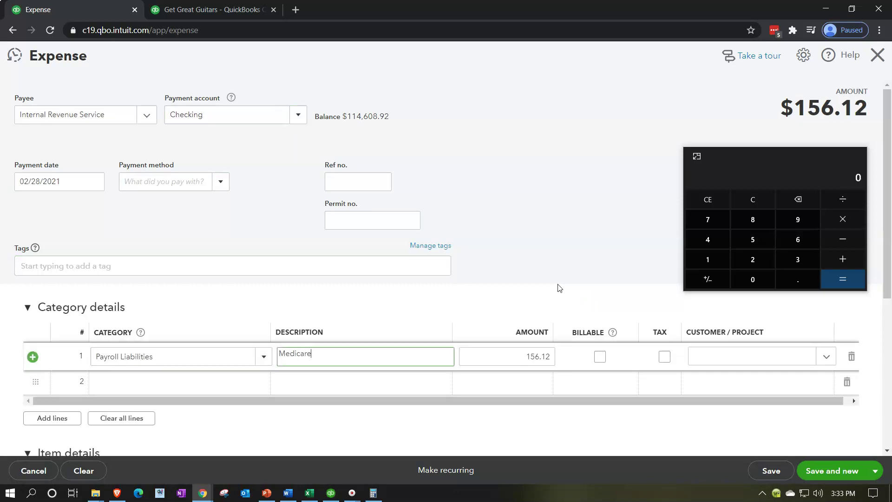
pyautogui.press('BackSpace')
pyautogui.press('BackSpace')
pyautogui.press('BackSpace')
pyautogui.press('BackSpace')
pyautogui.press('BackSpace')
pyautogui.press('BackSpace')
pyautogui.press('BackSpace')
pyautogui.press('BackSpace')
pyautogui.write('SS')
pyautogui.press('Tab')
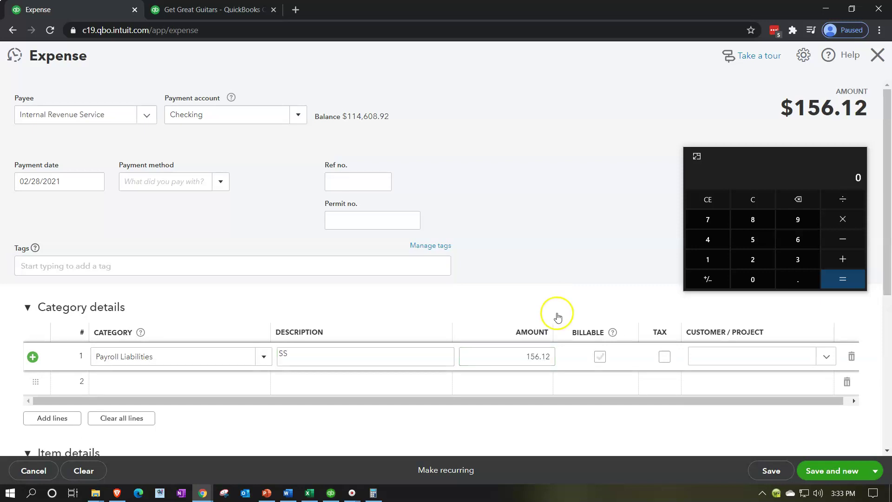
# Set the SS line's amount to 667.54, save the expense and start a new one
pyautogui.doubleClick(514, 355)
pyautogui.moveTo(539, 356); pyautogui.dragTo(625, 364)
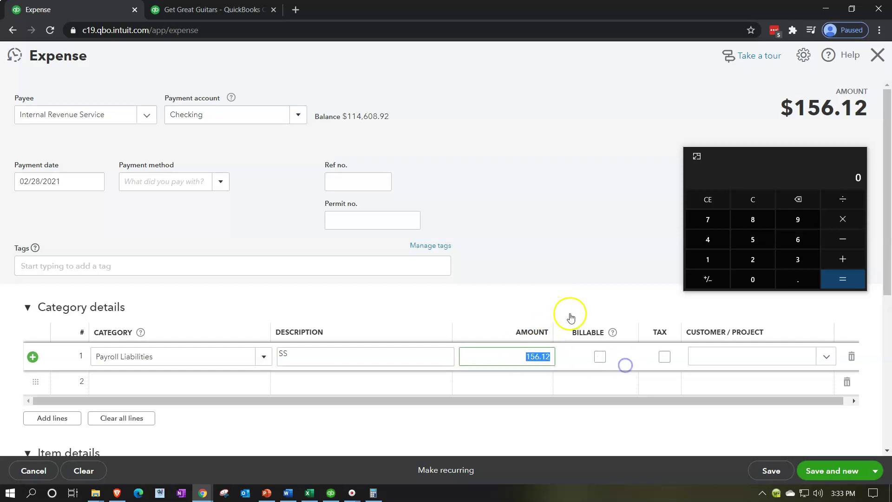
pyautogui.write('6')
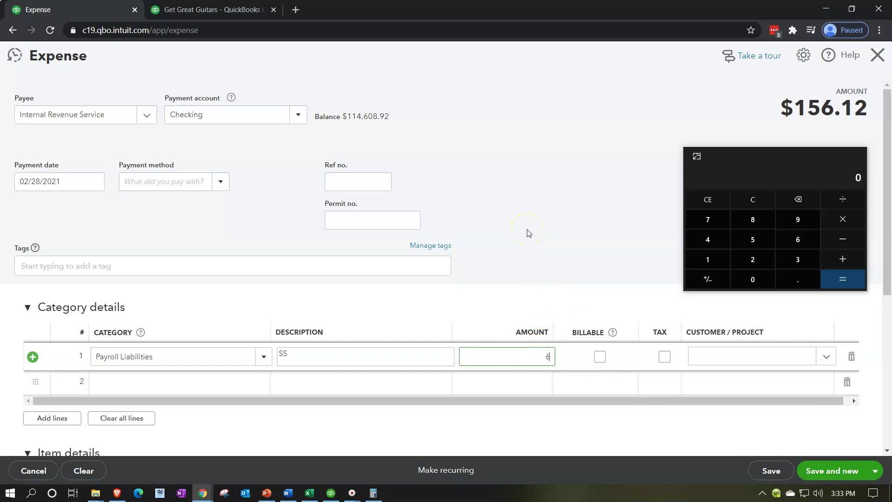
pyautogui.write('67.54')
pyautogui.press('Tab')
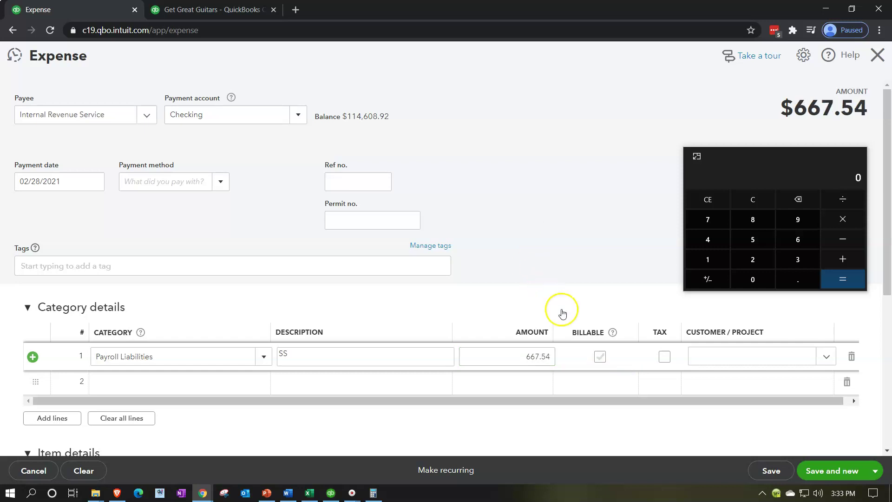
pyautogui.click(829, 470)
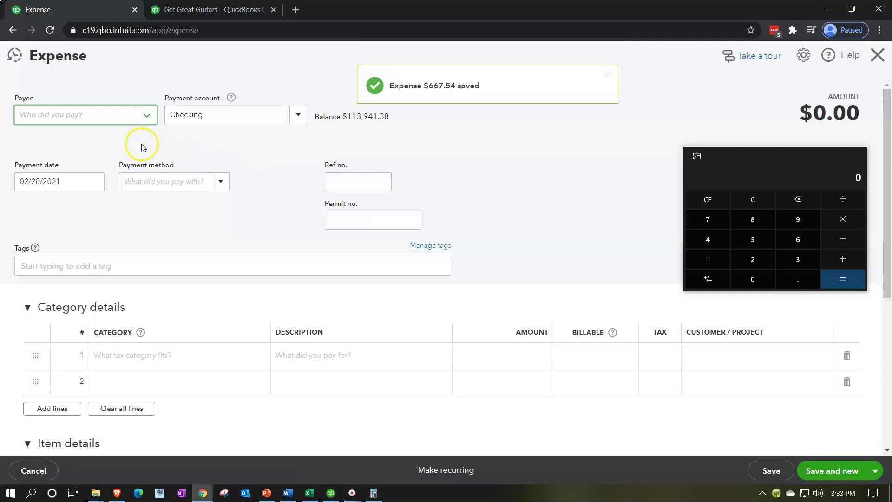
# Select Internal Revenue Service as payee of the blank expense and accept the prefill from the SS expense
pyautogui.click(90, 119)
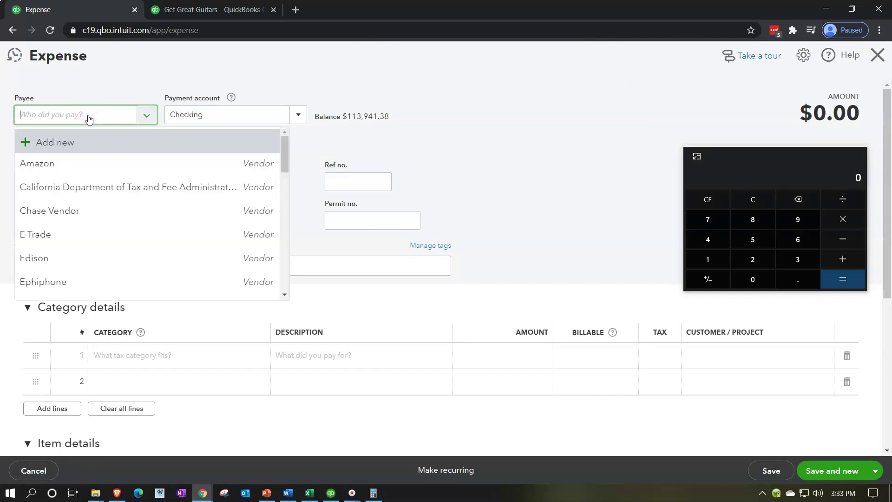
pyautogui.write('in')
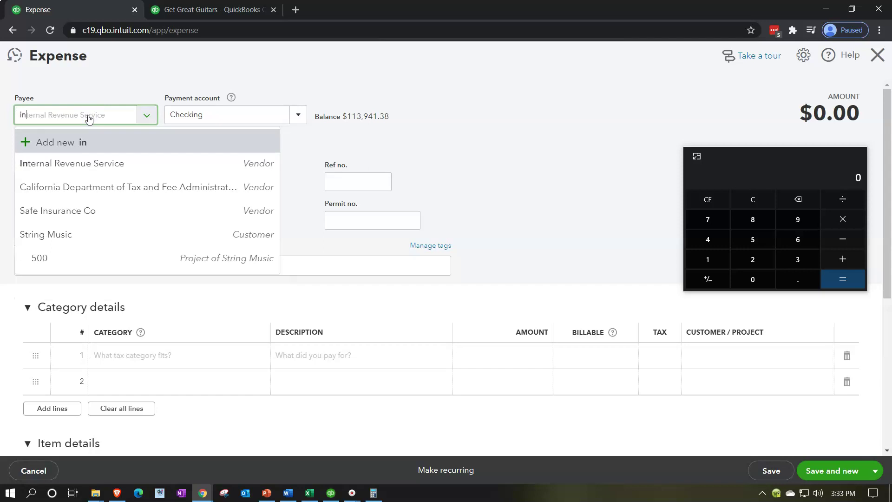
pyautogui.press('Down')
pyautogui.press('Return')
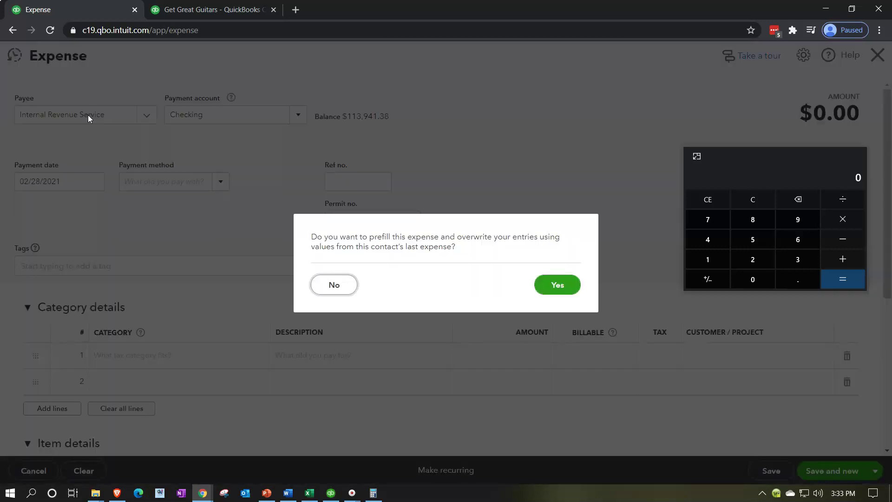
pyautogui.click(554, 289)
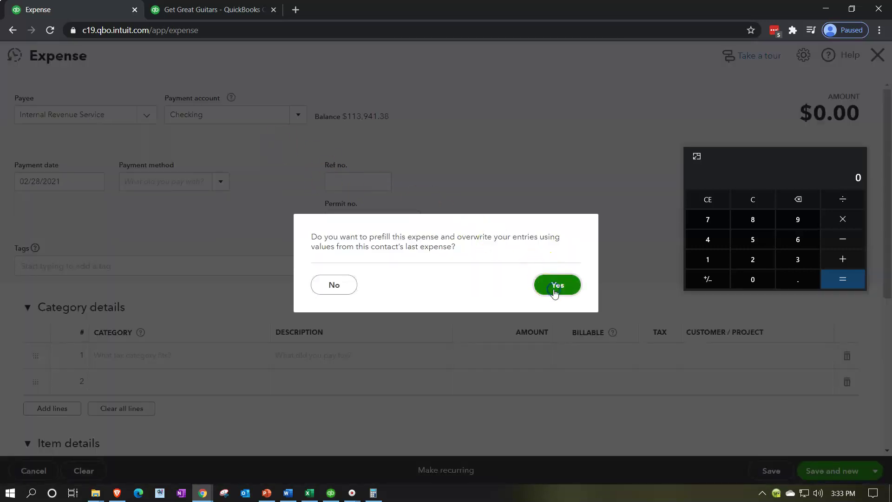
# Replace the description of the prefilled Payroll Liabilities line with FUTA
pyautogui.press('Tab')
pyautogui.press('Tab')
pyautogui.press('Tab')
pyautogui.press('Tab')
pyautogui.press('Tab')
pyautogui.press('Tab')
pyautogui.press('Tab')
pyautogui.press('Tab')
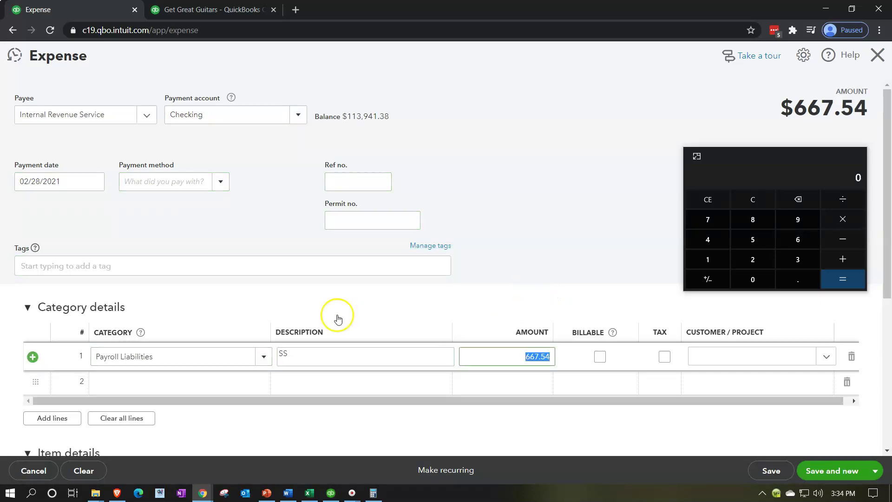
pyautogui.doubleClick(313, 349)
pyautogui.write('FUTA')
pyautogui.press('Tab')
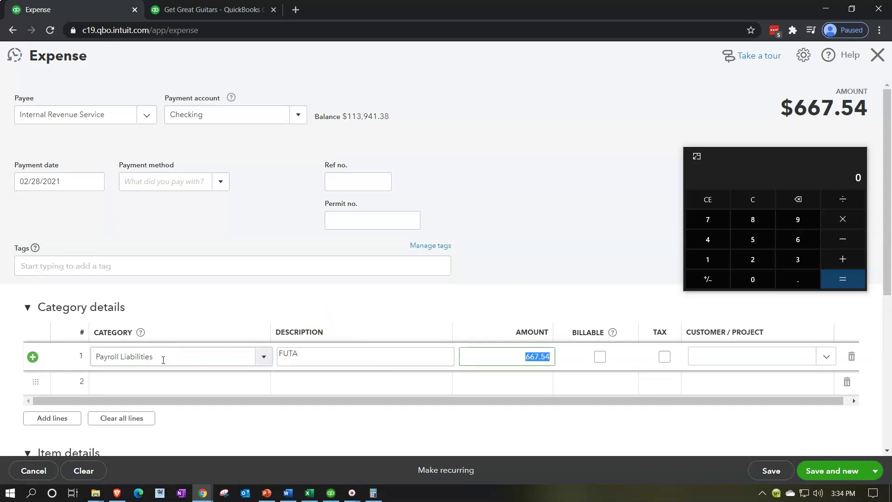
# Check the federal unemployment liability in the trial balance, enter 27.50 as the FUTA amount, and save the expense to start a new one
pyautogui.click(209, 10)
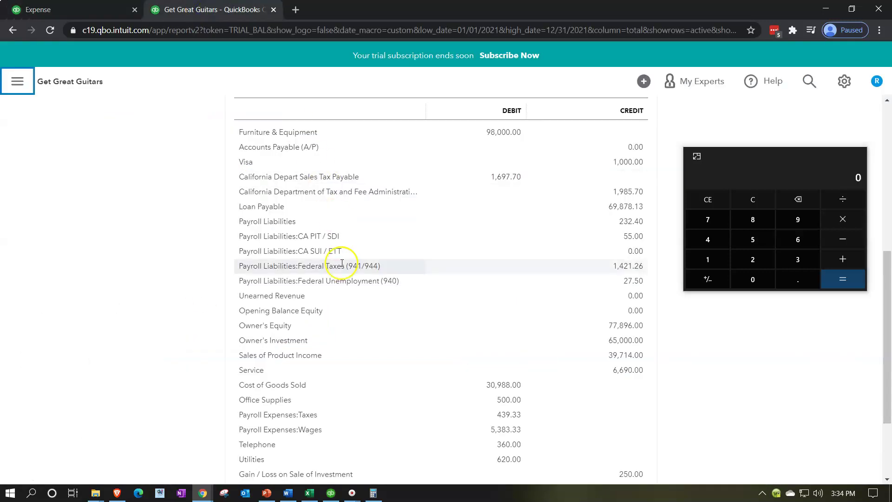
pyautogui.click(350, 288)
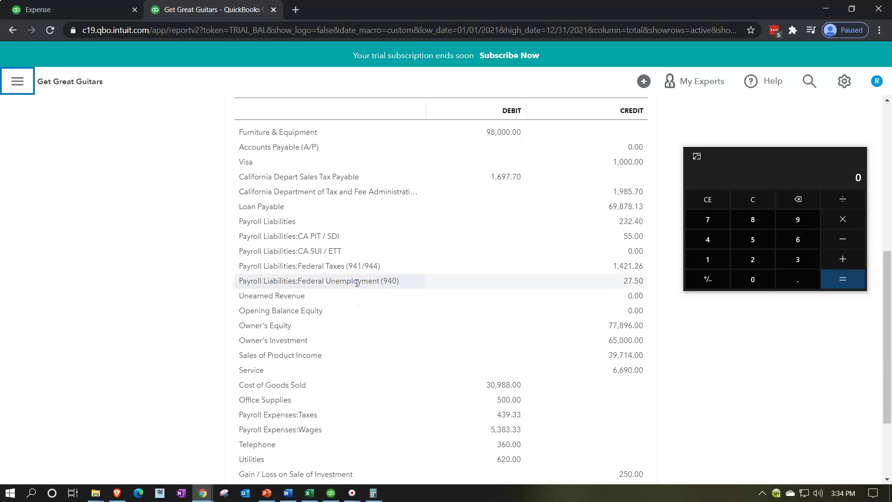
pyautogui.click(79, 10)
pyautogui.write('27.5')
pyautogui.press('Tab')
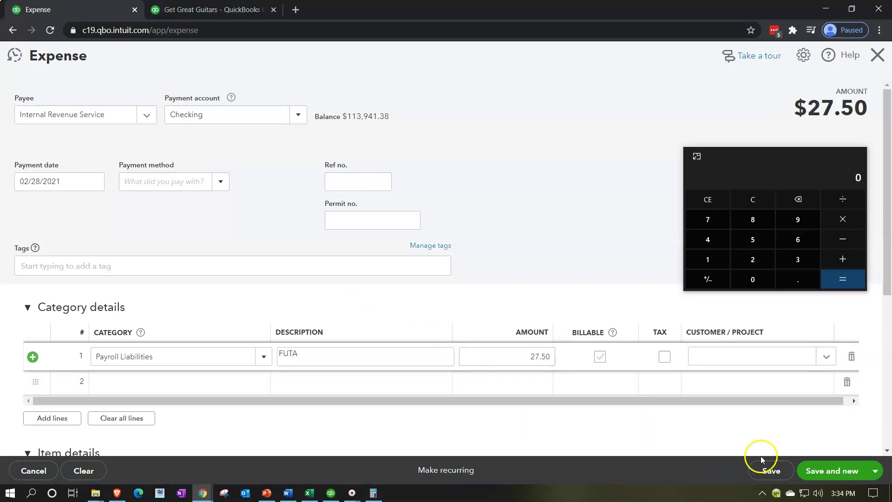
pyautogui.click(814, 470)
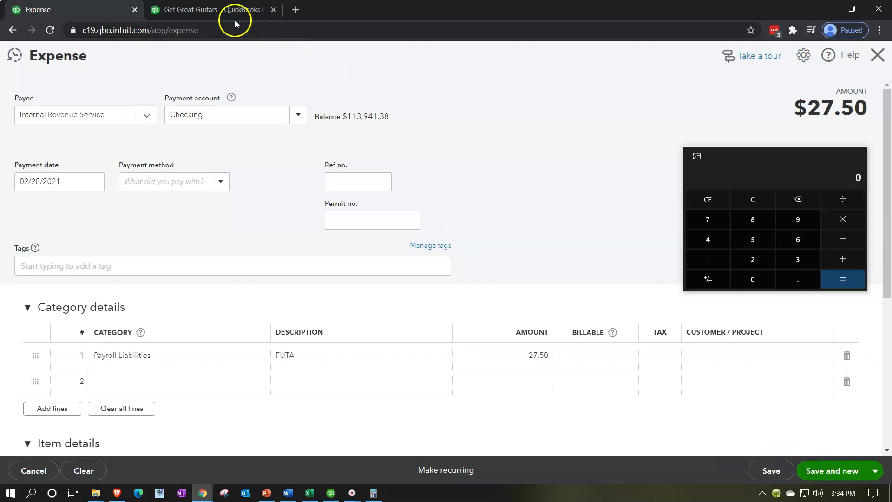
# Review the remaining payroll liabilities in the trial balance and add CA Payroll as a new vendor for the blank expense's payee
pyautogui.click(217, 9)
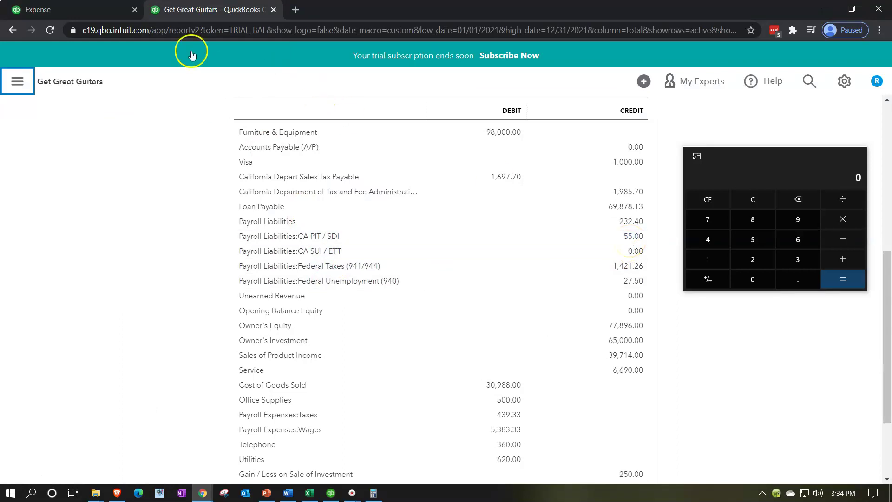
pyautogui.click(65, 10)
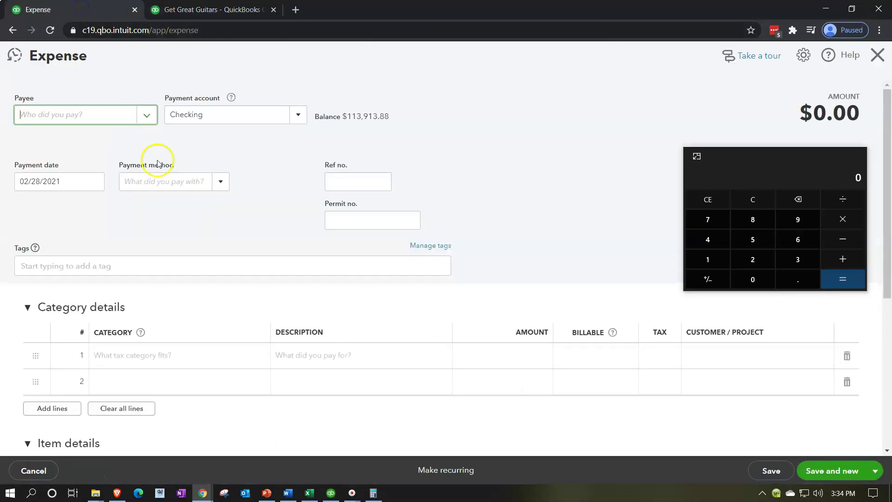
pyautogui.click(94, 116)
pyautogui.write('CA')
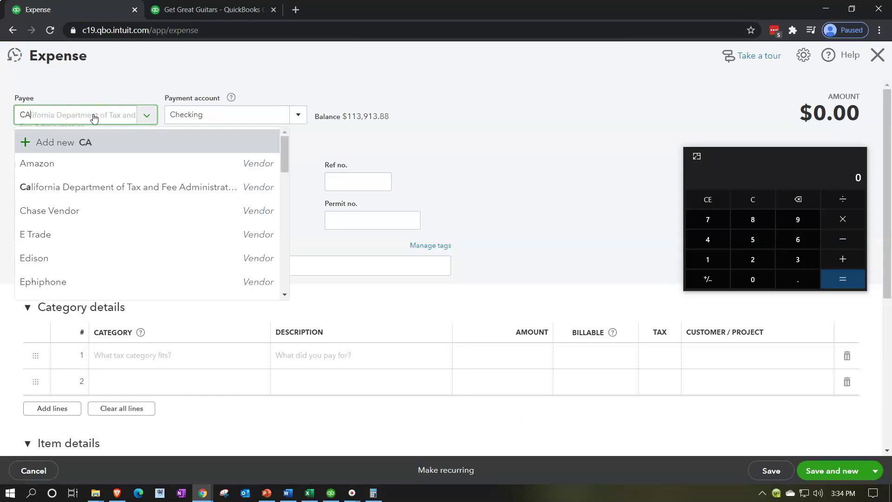
pyautogui.write(' Payroll')
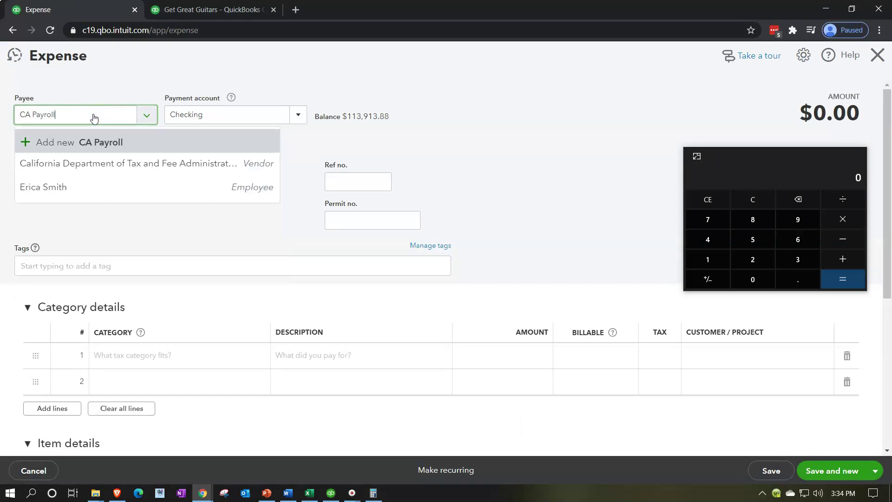
pyautogui.press('Tab')
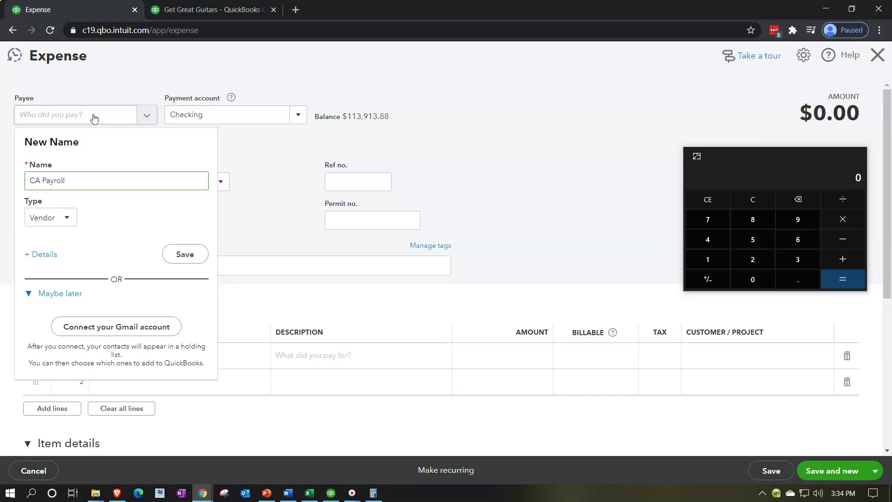
pyautogui.click(182, 253)
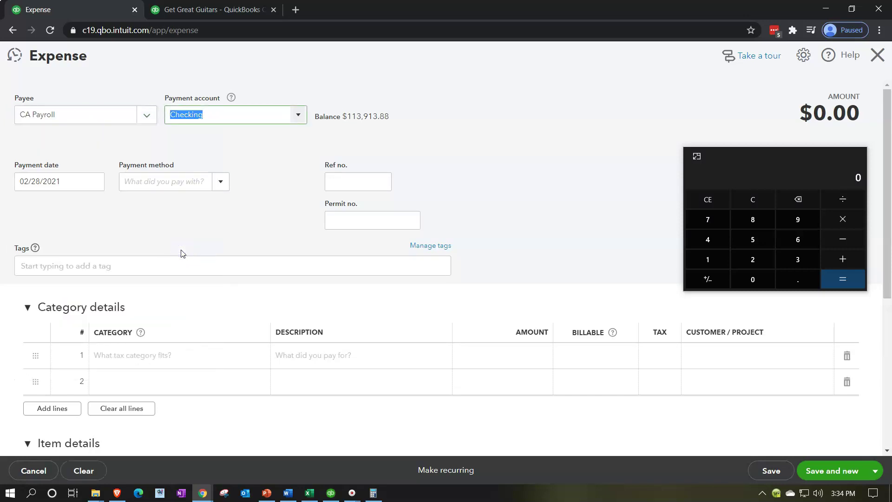
# Keep Checking as the payment account for the CA Payroll expense and set the payment method to Electronic
pyautogui.press('Tab')
pyautogui.press('Tab')
pyautogui.press('Tab')
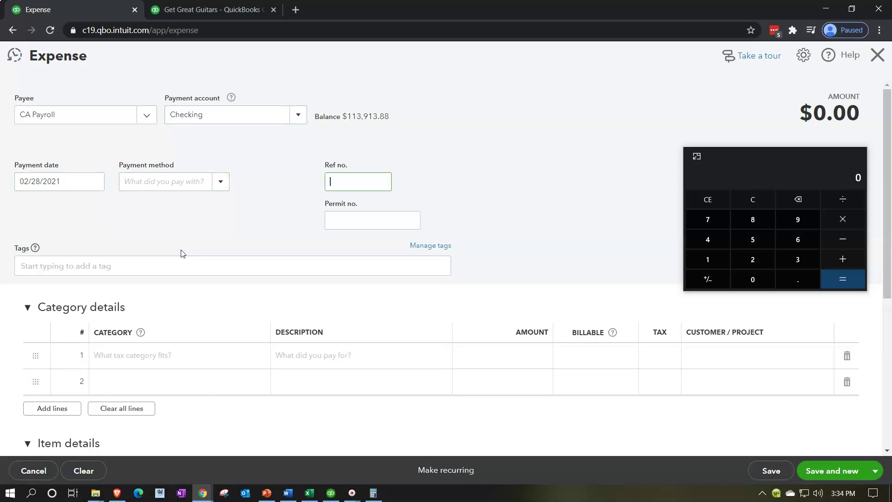
pyautogui.click(220, 187)
pyautogui.click(187, 282)
pyautogui.press('Tab')
pyautogui.press('Tab')
pyautogui.press('Tab')
pyautogui.press('Tab')
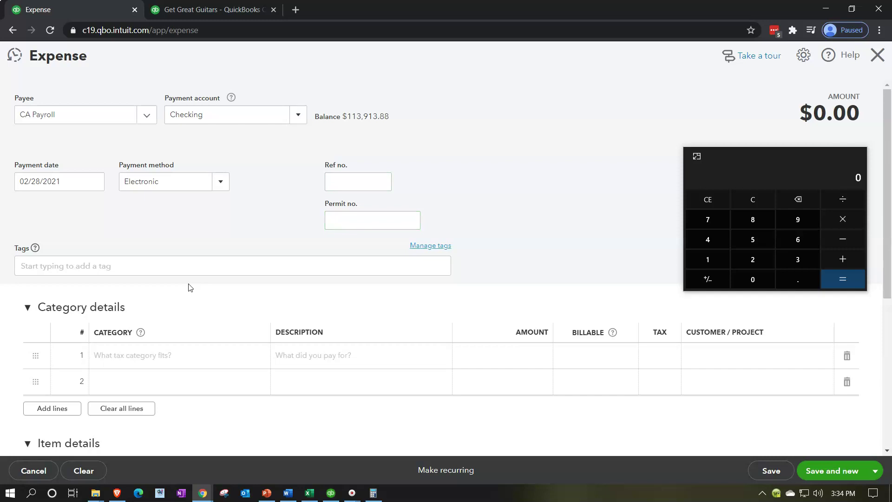
pyautogui.press('Tab')
pyautogui.press('Tab')
# Assign the first category line to the parent Payroll Liabilities account with the description SIT
pyautogui.click(146, 352)
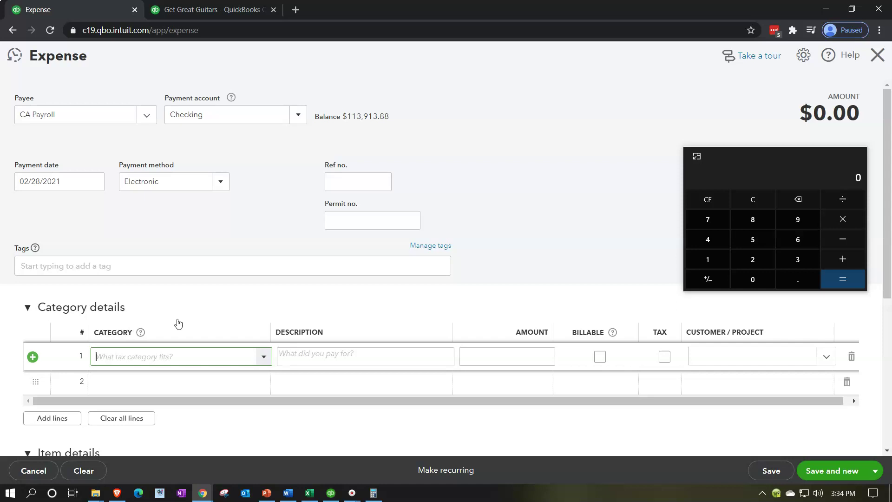
pyautogui.write('Payroll')
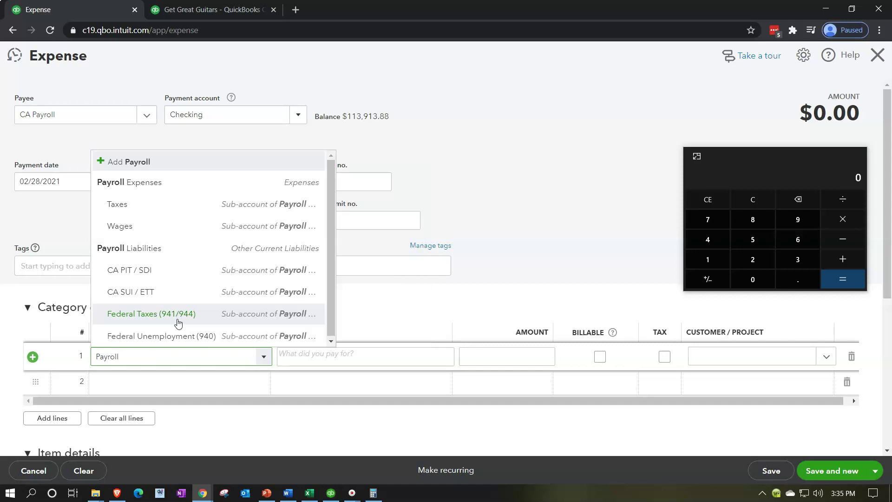
pyautogui.write(' lia')
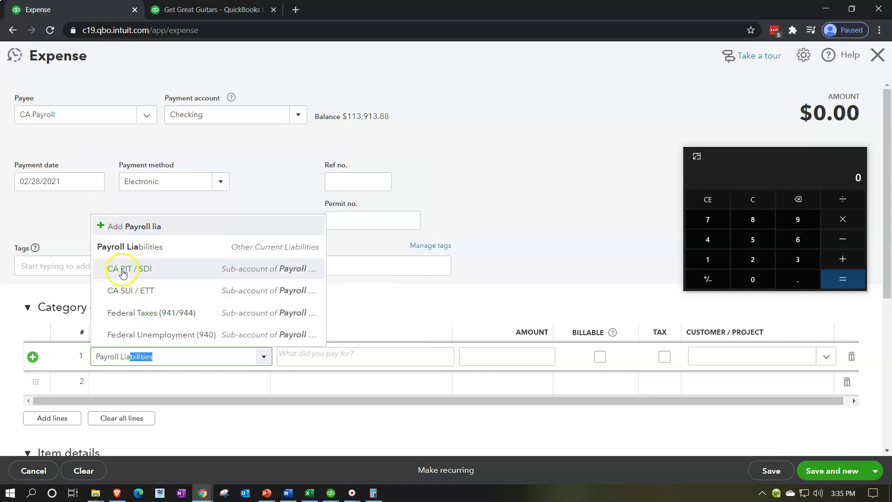
pyautogui.click(115, 250)
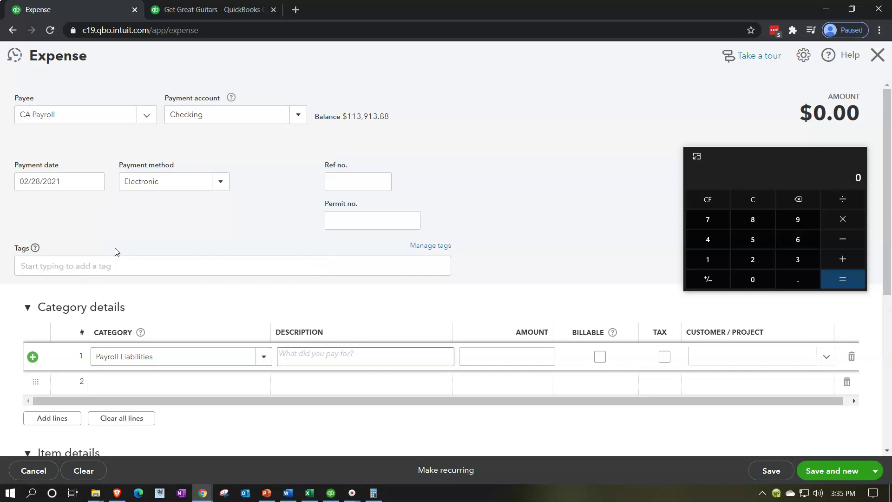
pyautogui.write('SIT')
pyautogui.press('Tab')
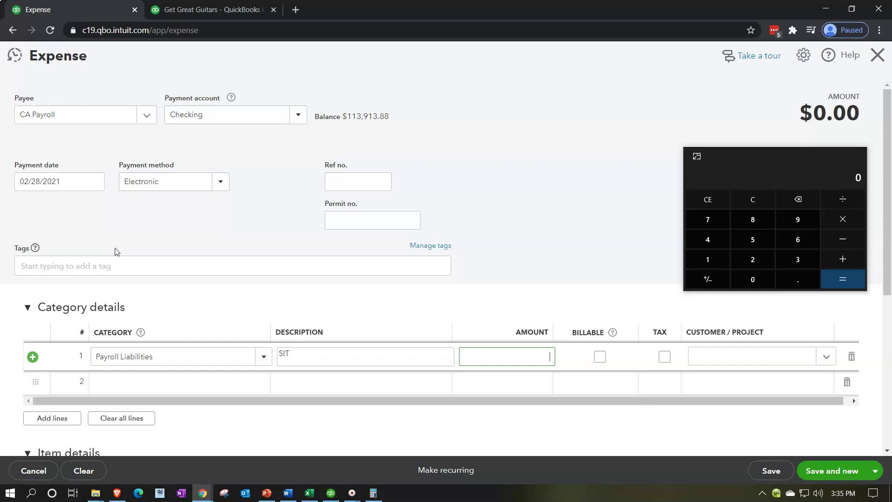
# Check the CA PIT / SDI liability in the trial balance, enter 55 as the SIT amount, and save and close the expense
pyautogui.click(197, 10)
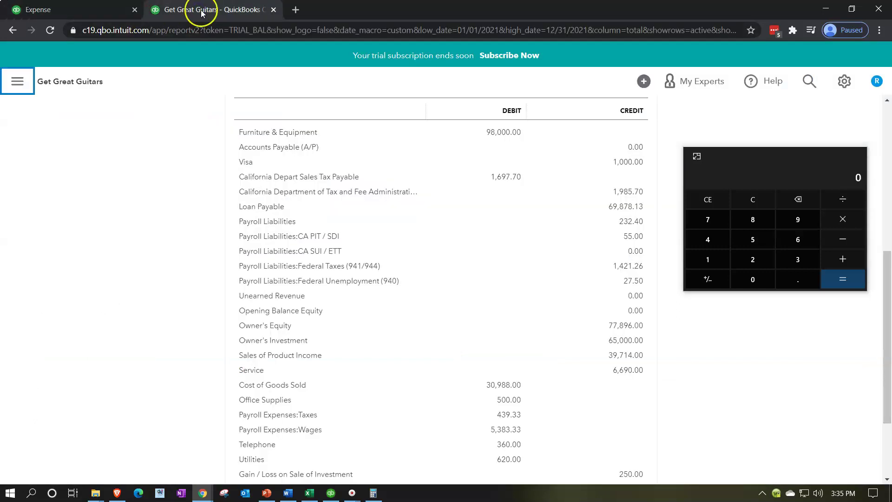
pyautogui.click(87, 12)
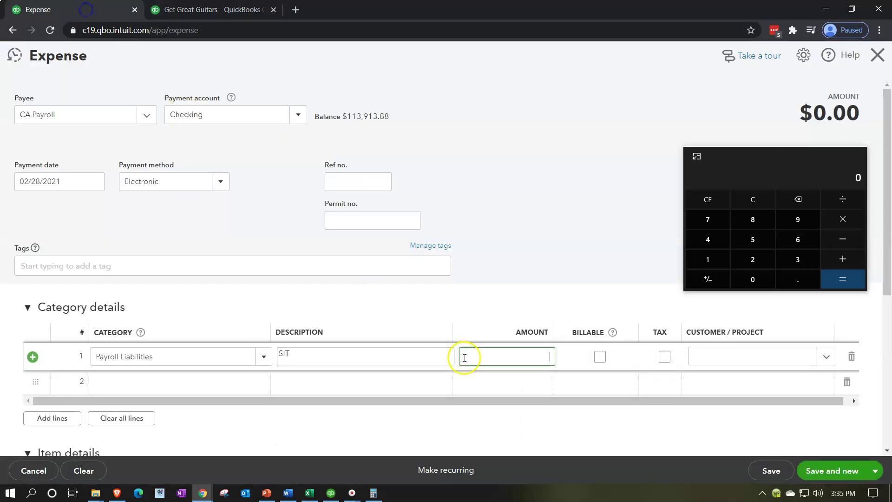
pyautogui.write('55')
pyautogui.press('Tab')
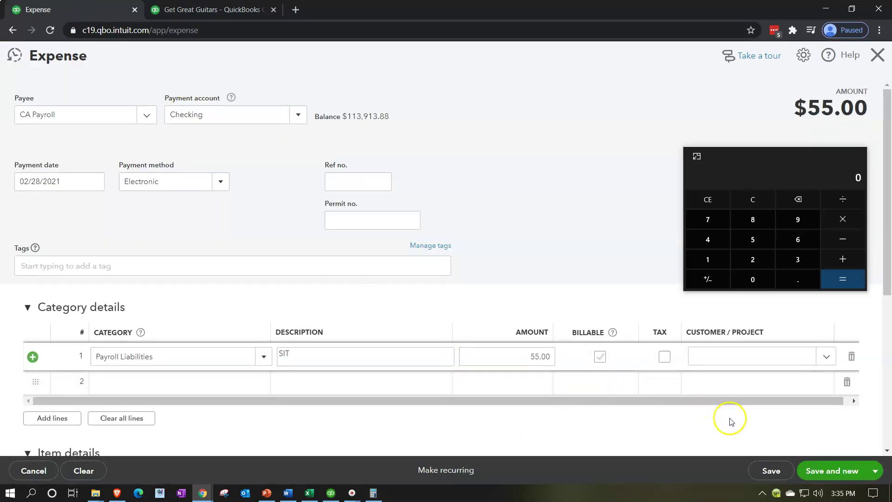
pyautogui.click(874, 471)
pyautogui.click(835, 453)
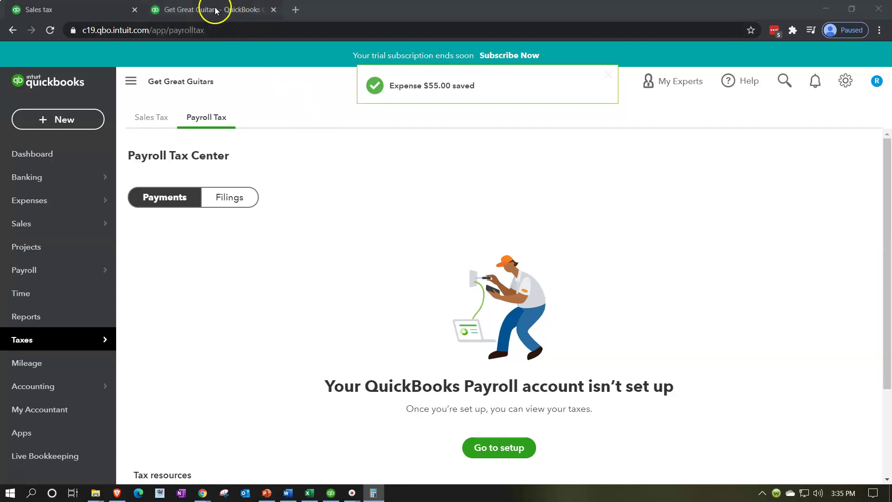
# Rerun the trial balance and compare the parent Payroll Liabilities balance with its California and federal subaccounts
pyautogui.click(215, 9)
pyautogui.scroll(6, 205, 235)
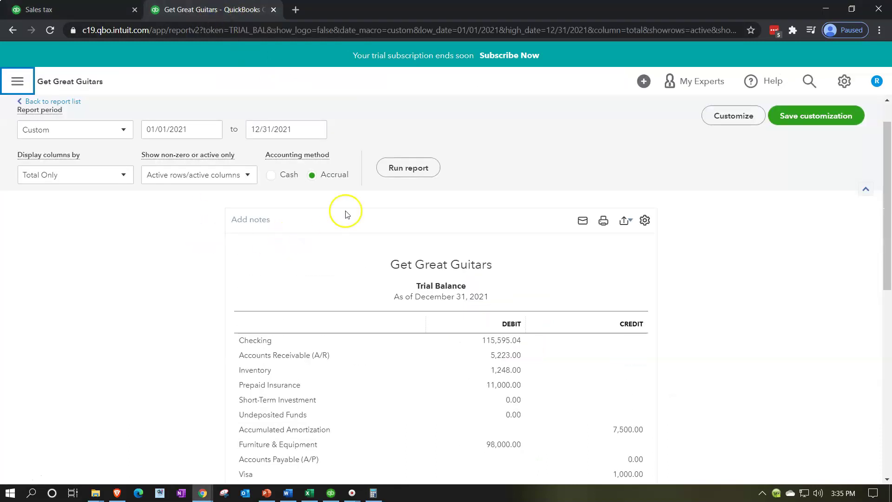
pyautogui.click(401, 169)
pyautogui.scroll(-3, 235, 338)
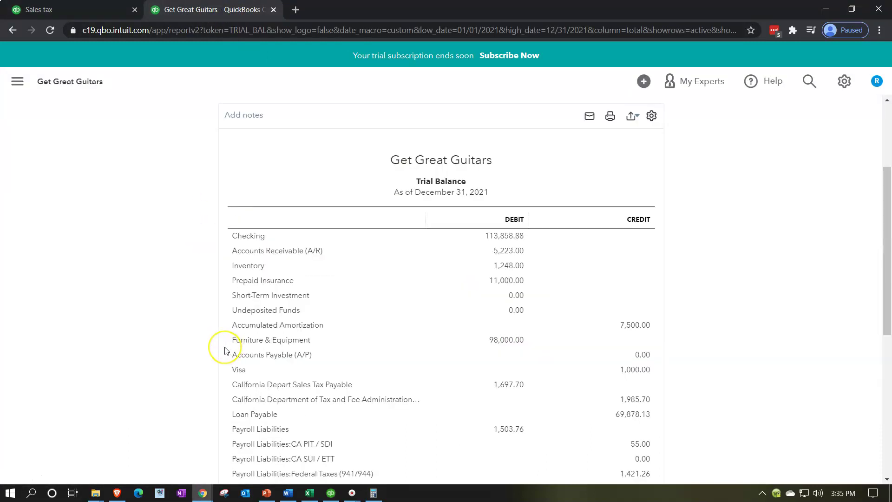
pyautogui.scroll(-2, 225, 350)
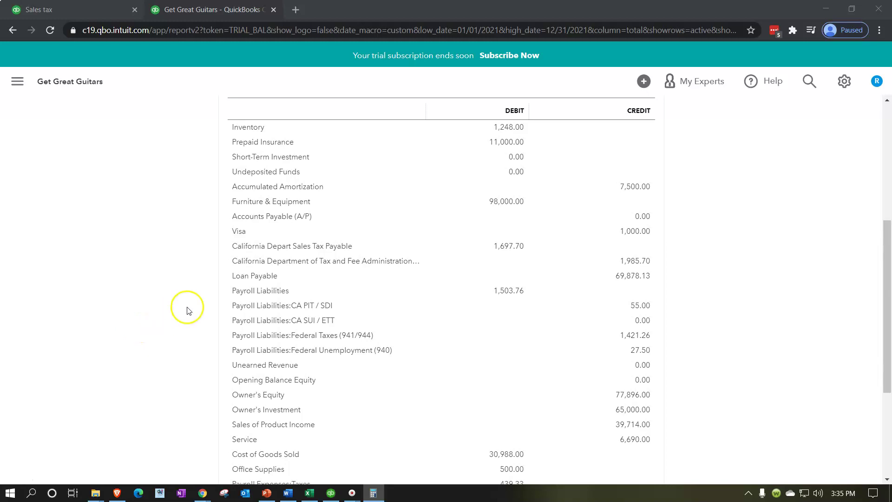
pyautogui.click(131, 361)
pyautogui.hotkey('ctrl', '+')
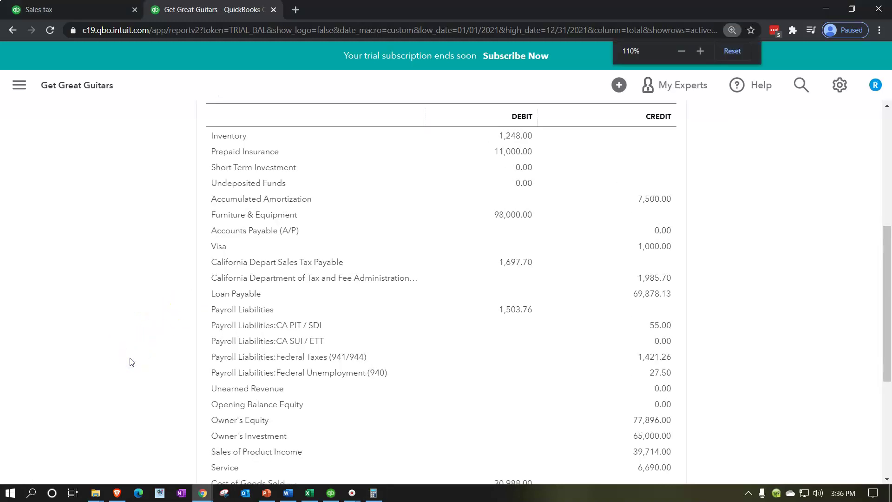
pyautogui.hotkey('ctrl', '+')
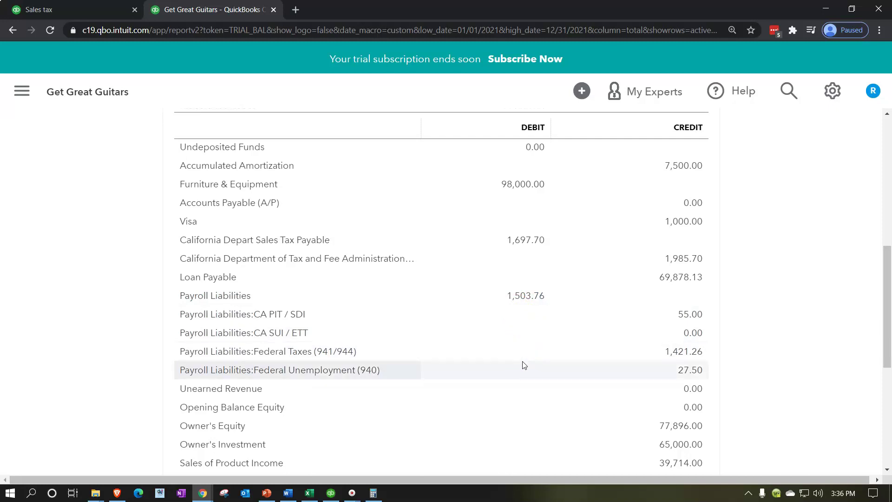
pyautogui.click(532, 330)
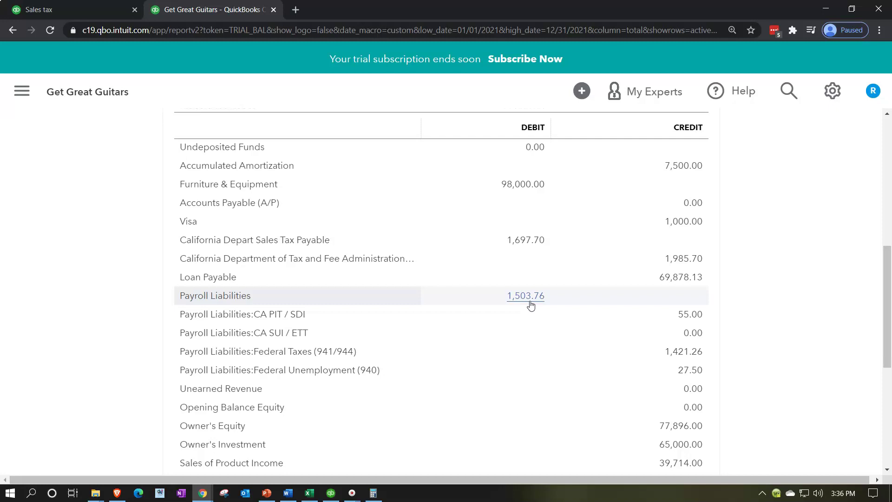
# Duplicate the trial balance into another browser tab, open the Balance Sheet report there, and hide the navigation sidebar
pyautogui.rightClick(233, 10)
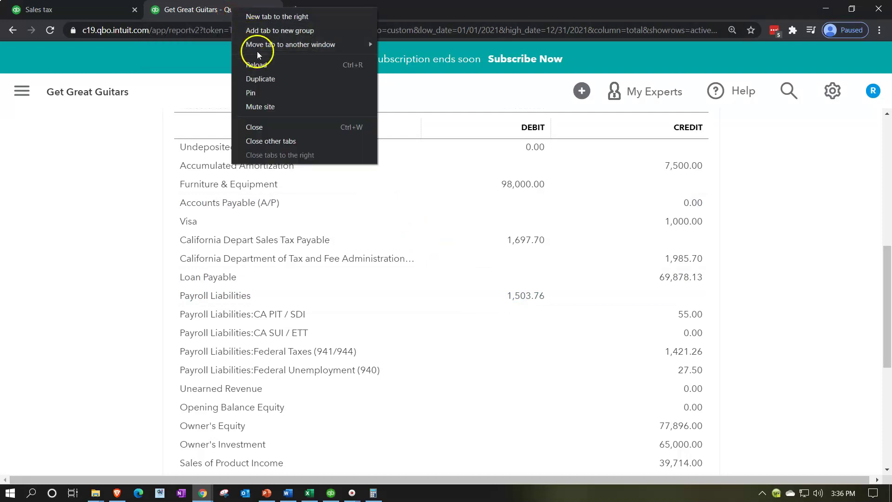
pyautogui.click(259, 78)
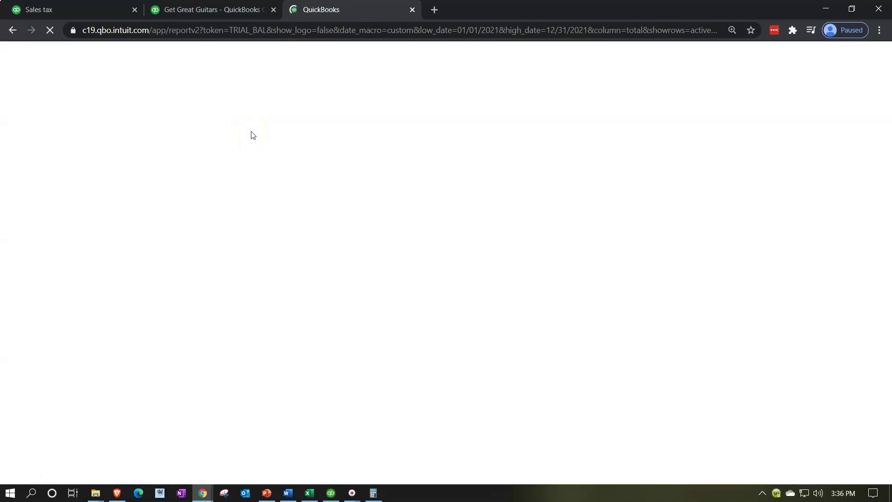
pyautogui.click(45, 384)
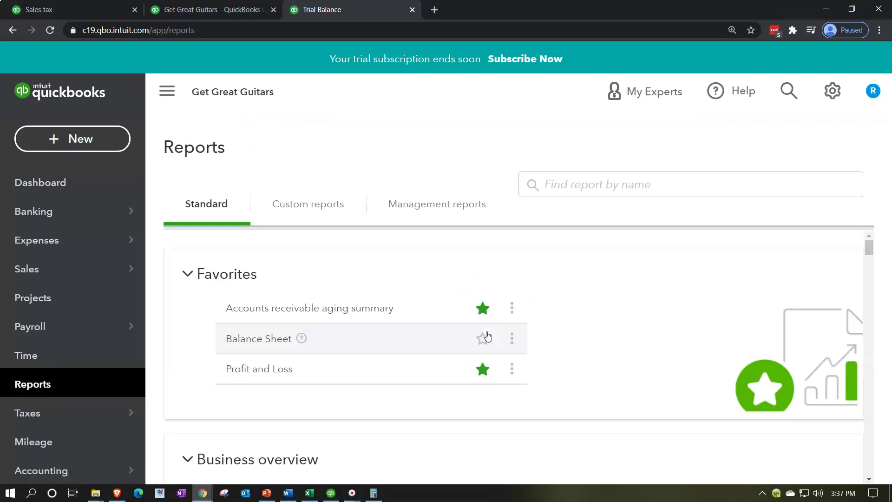
pyautogui.click(278, 436)
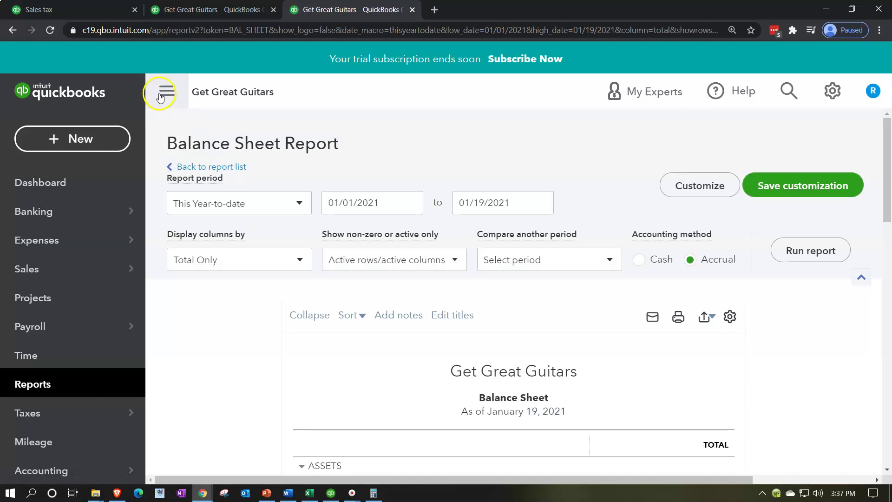
pyautogui.scroll(-4, 162, 96)
pyautogui.click(161, 96)
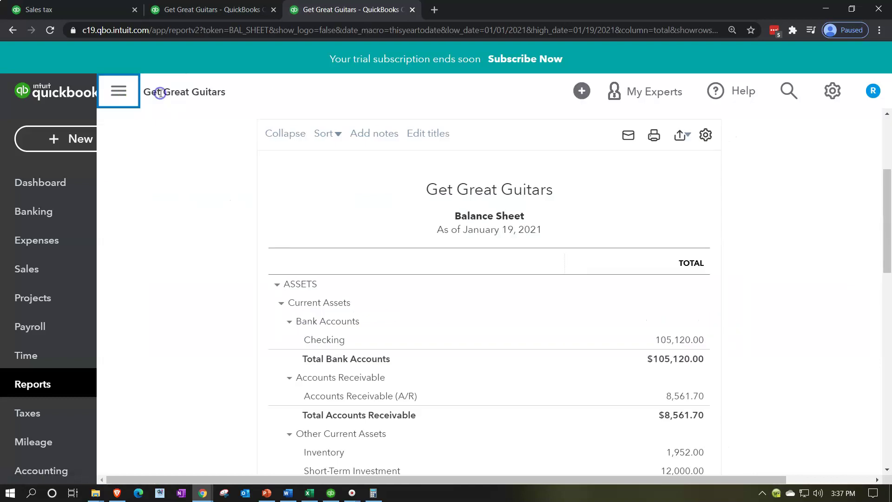
# Set the Balance Sheet's end date to 12/31/2021 and run the report
pyautogui.scroll(4, 180, 184)
pyautogui.click(367, 209)
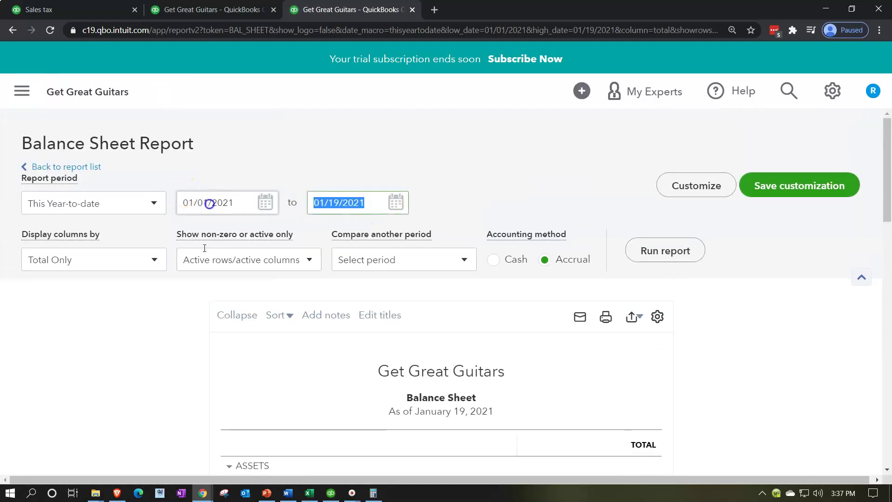
pyautogui.write('12/31/2021')
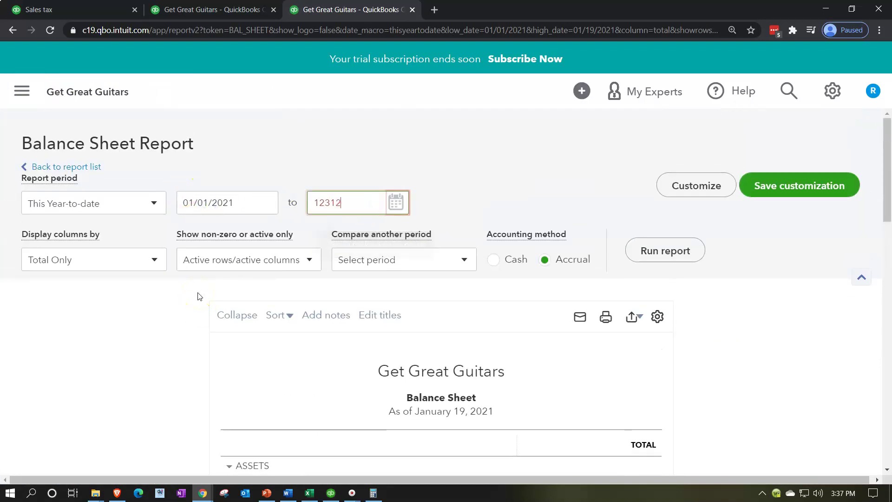
pyautogui.press('Tab')
pyautogui.click(633, 253)
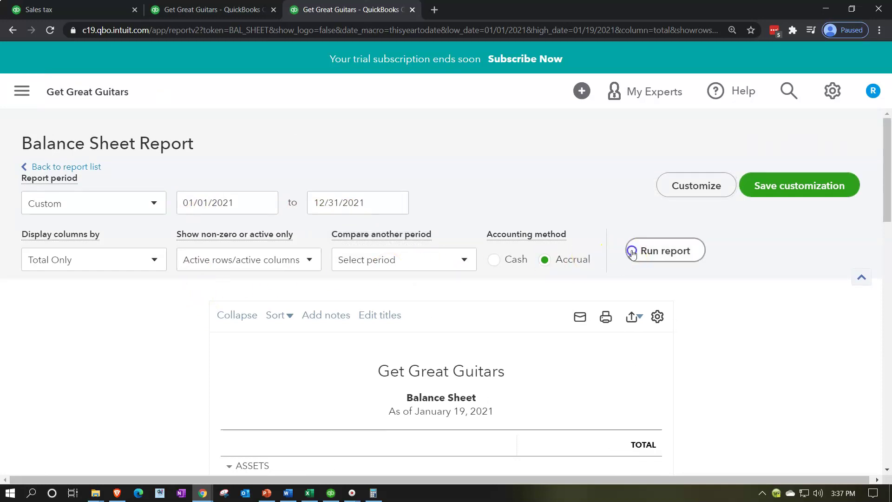
# Examine Payroll Liabilities and its subaccounts under Other Current Liabilities in the Balance Sheet, expanded and collapsed, leaving the group collapsed
pyautogui.scroll(-6, 633, 253)
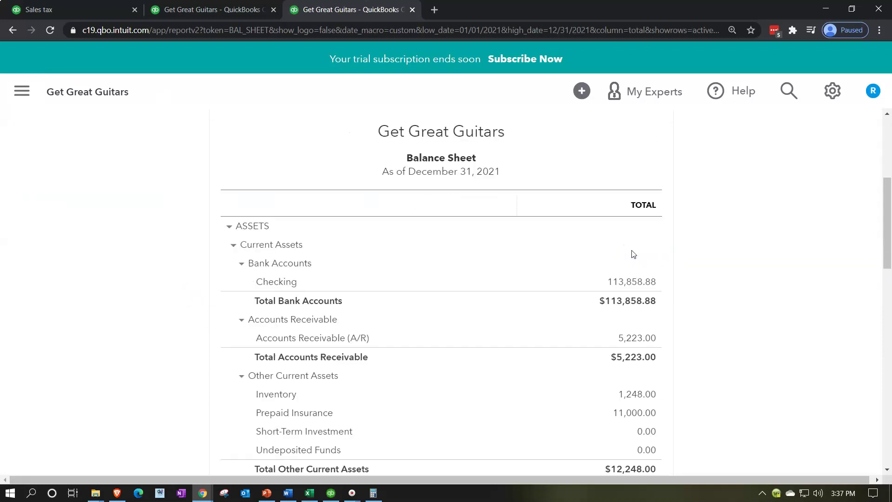
pyautogui.scroll(-6, 632, 253)
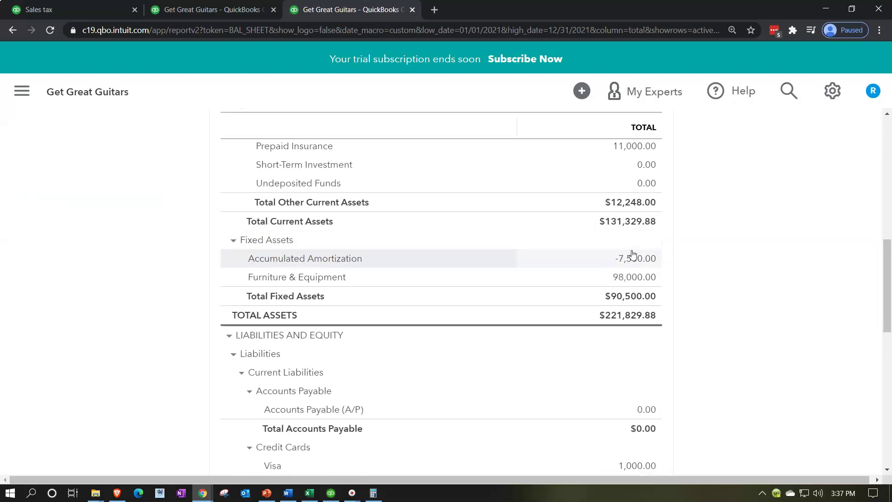
pyautogui.scroll(-1, 632, 250)
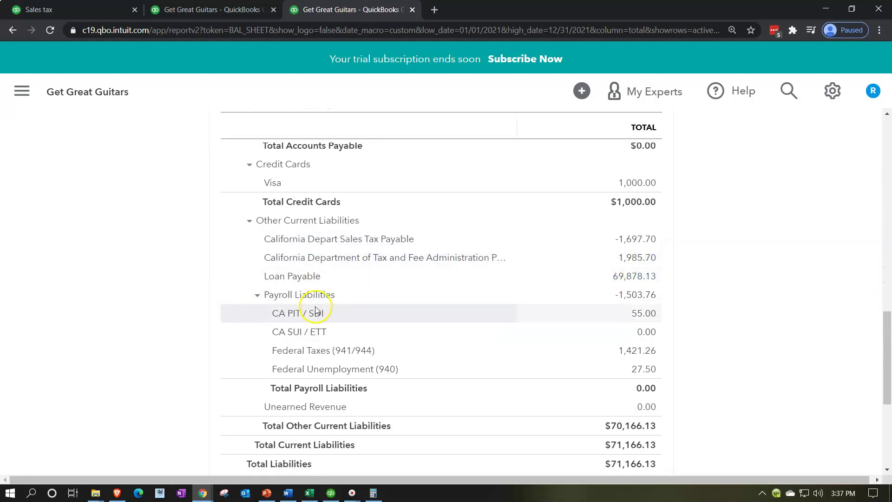
pyautogui.click(259, 297)
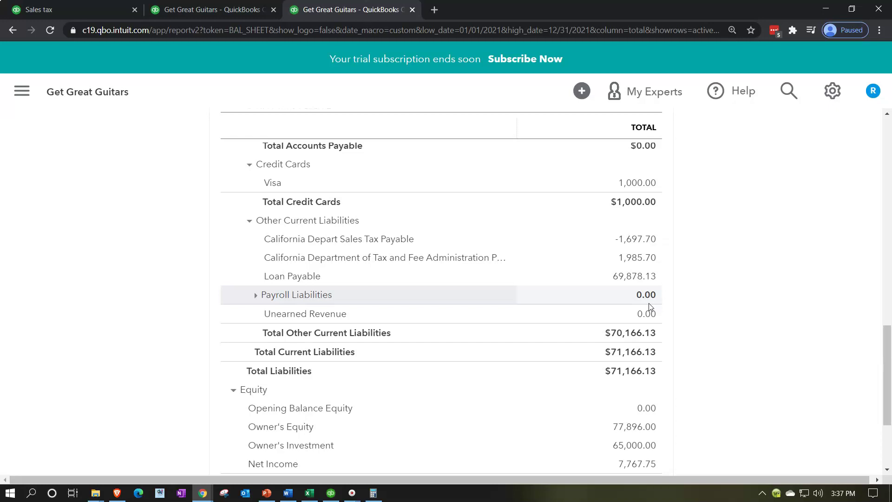
pyautogui.click(254, 295)
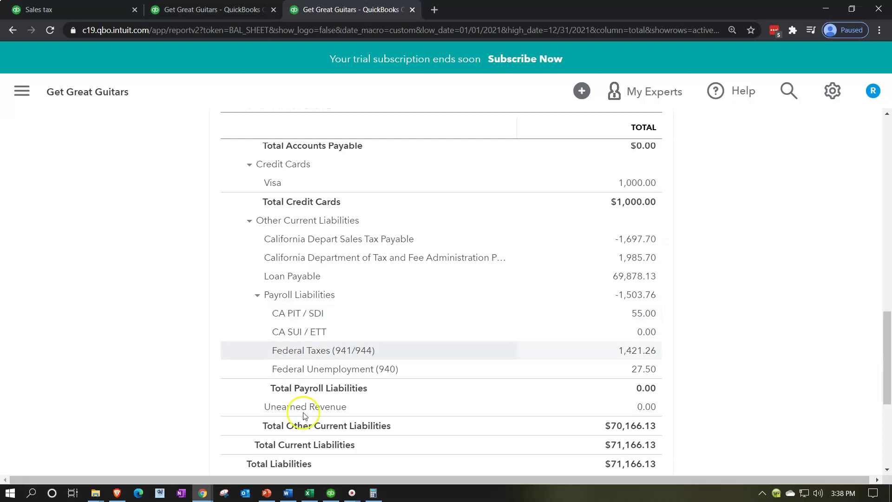
pyautogui.click(310, 447)
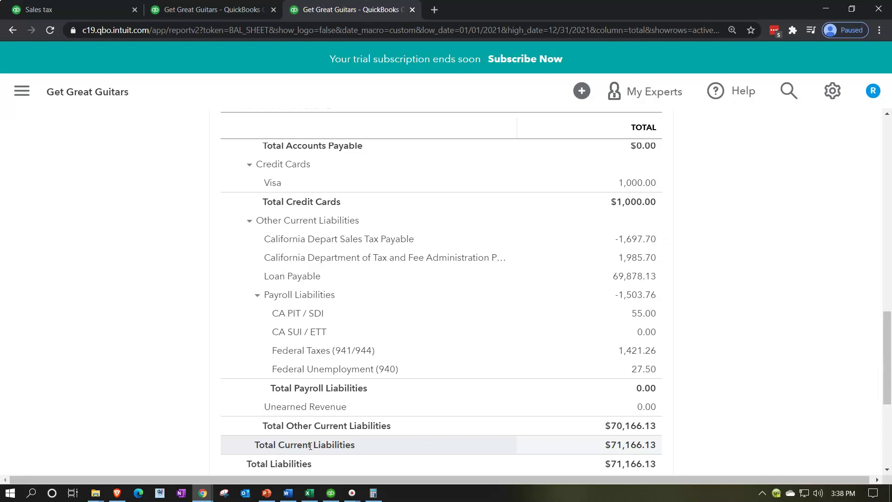
pyautogui.click(257, 296)
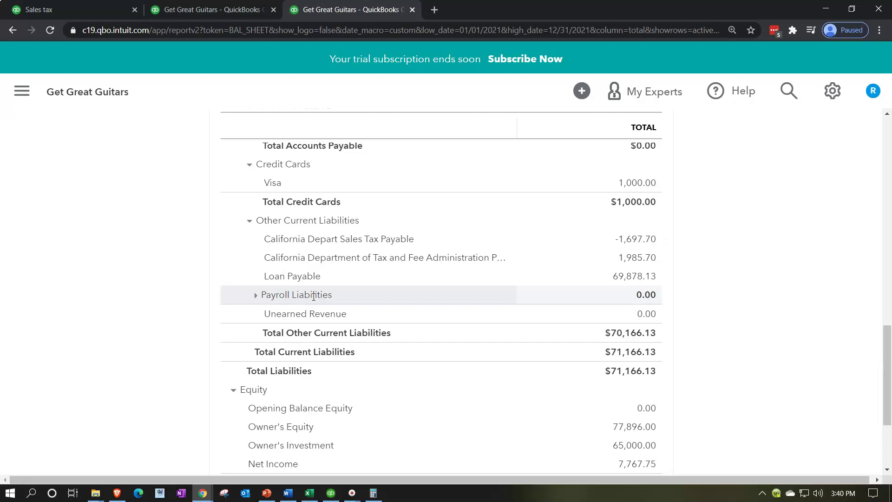
# Return to the trial balance, rerun it, and review the account balances down to the debit and credit totals
pyautogui.click(228, 10)
pyautogui.click(223, 278)
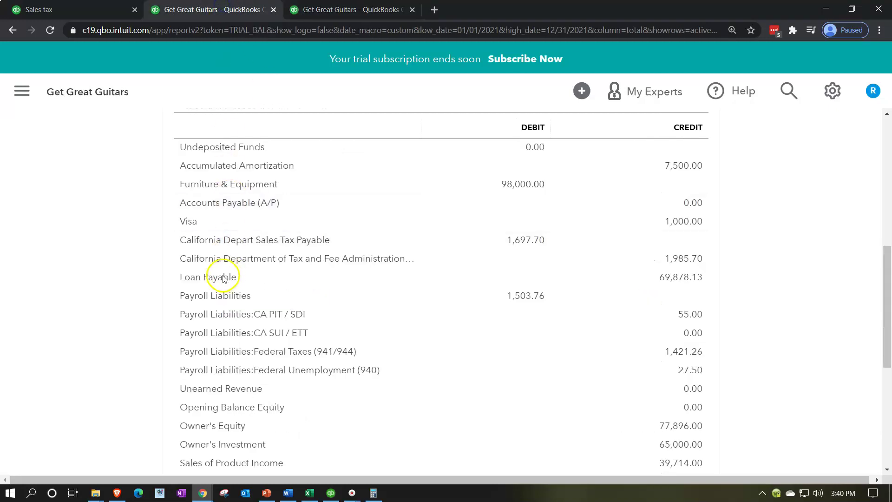
pyautogui.scroll(7, 223, 278)
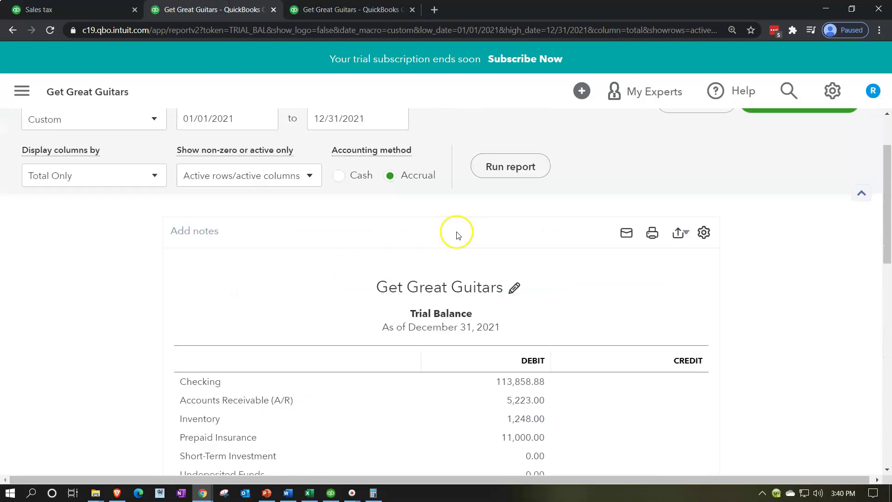
pyautogui.click(504, 222)
pyautogui.scroll(-3, 196, 344)
pyautogui.scroll(-5, 157, 348)
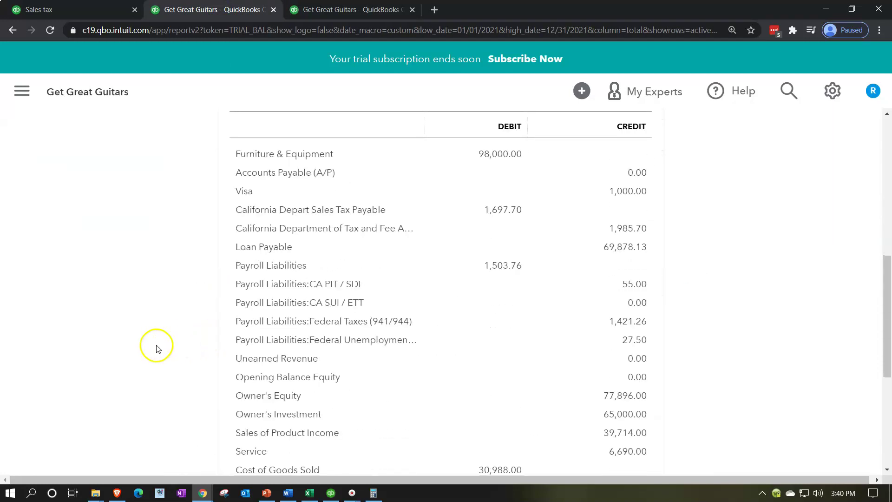
pyautogui.scroll(-5, 156, 349)
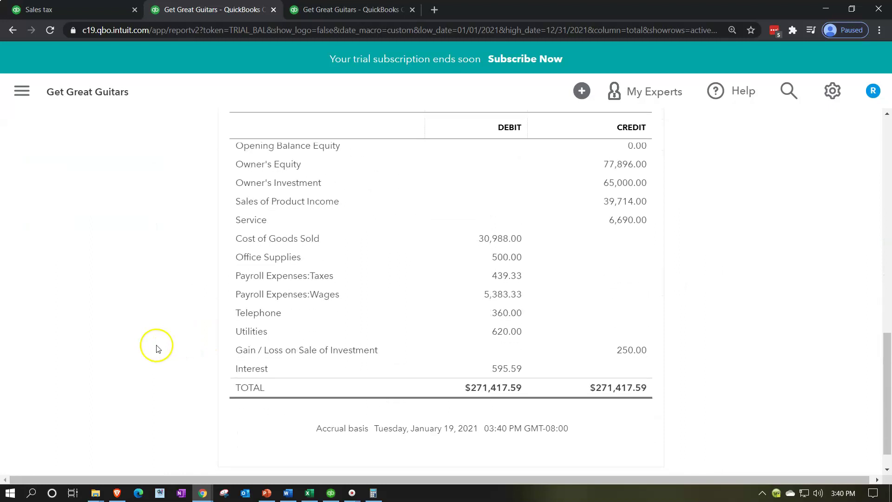